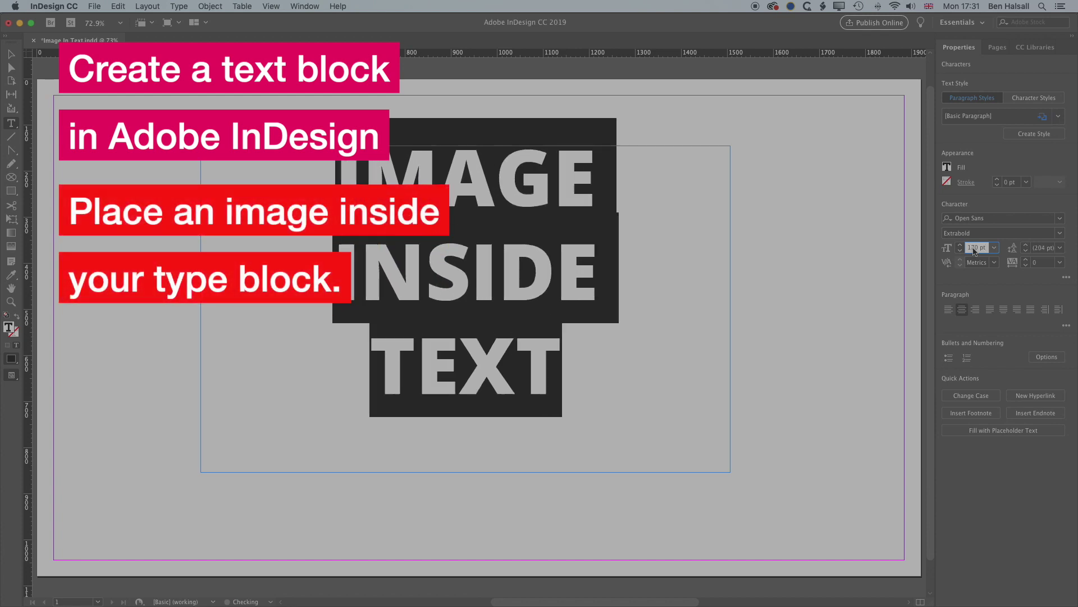
pyautogui.hotkey('shift', 'Up')
# - Bring up the blank 1920×1080 px page in Image In Text.indd and select the Type tool
pyautogui.click(1040, 247)
pyautogui.hotkey('shift', 'Down')
pyautogui.hotkey('shift', 'Down')
pyautogui.hotkey('shift', 'Down')
pyautogui.hotkey('shift', 'Down')
pyautogui.hotkey('shift', 'Down')
pyautogui.hotkey('shift', 'Down')
pyautogui.hotkey('shift', 'Down')
pyautogui.hotkey('shift', 'Down')
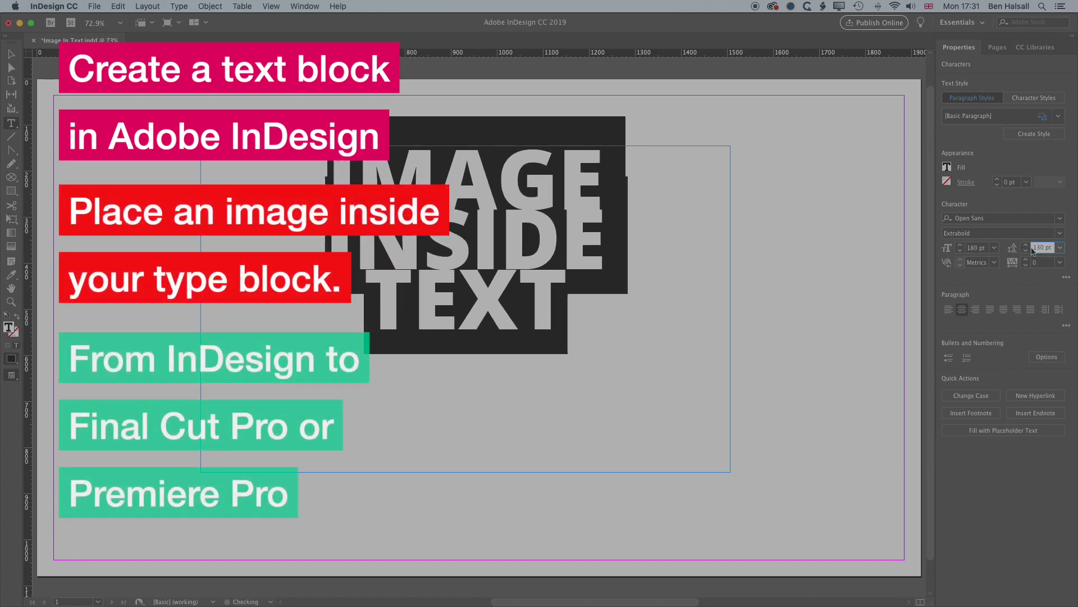
pyautogui.hotkey('shift', 'Down')
pyautogui.hotkey('shift', 'Tab')
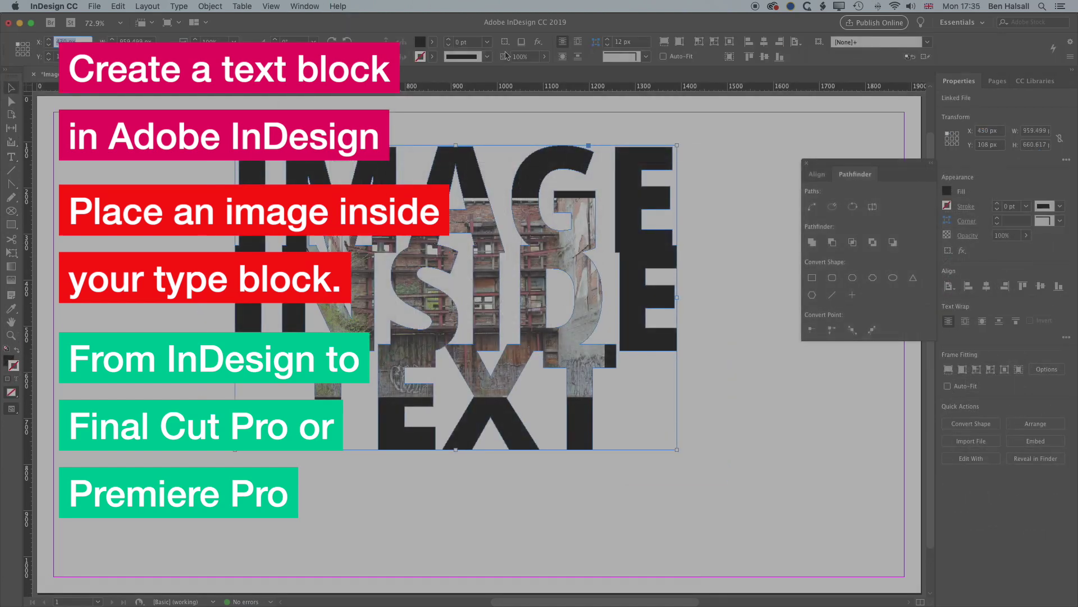
pyautogui.click(949, 370)
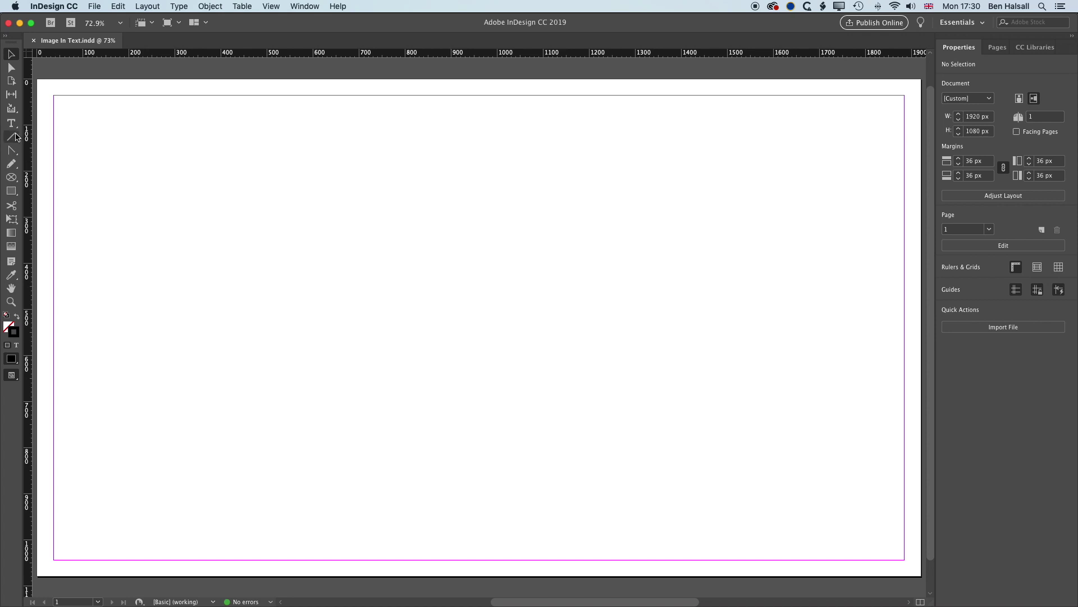
pyautogui.click(13, 124)
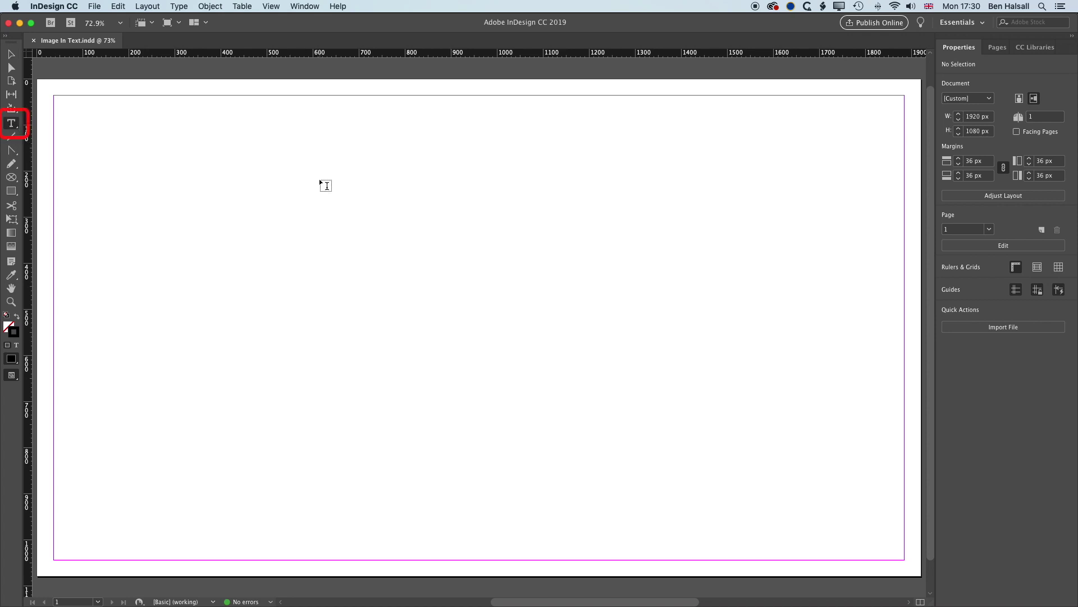
# - Draw a large text frame and type IMAGE, INSIDE, TEXT on three lines, then select it
pyautogui.moveTo(200, 145); pyautogui.dragTo(730, 472)
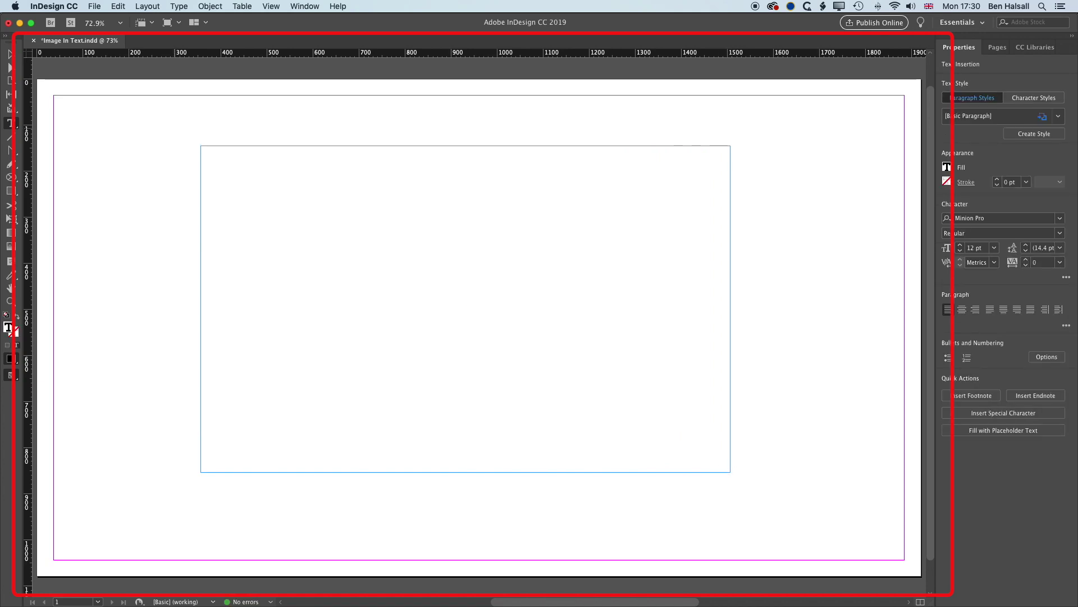
pyautogui.write('IMAGE INSIDE ')
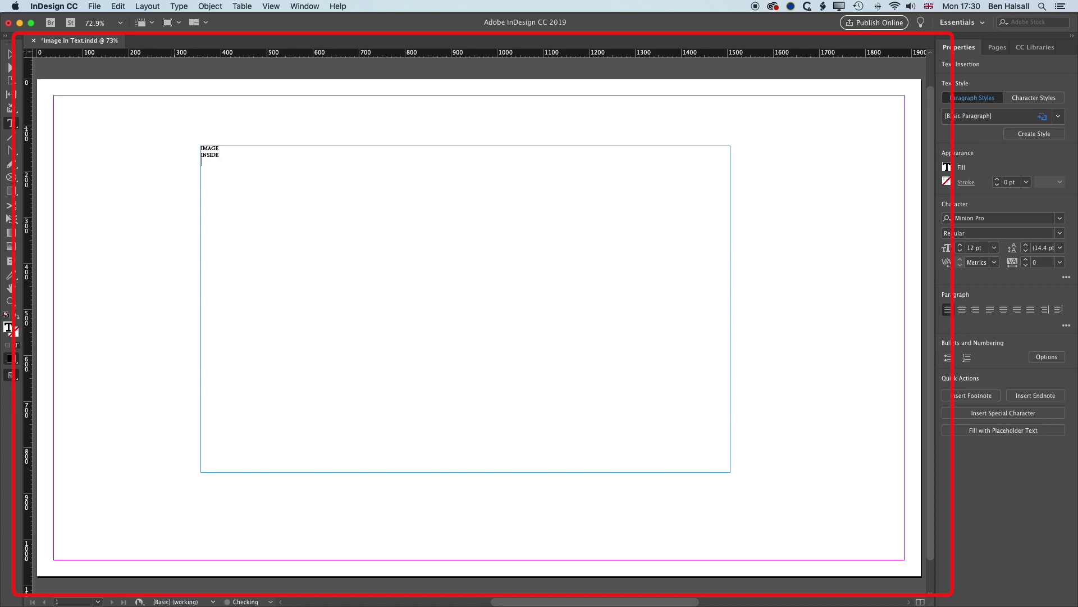
pyautogui.write('TEXT')
pyautogui.moveTo(215, 164); pyautogui.dragTo(203, 149)
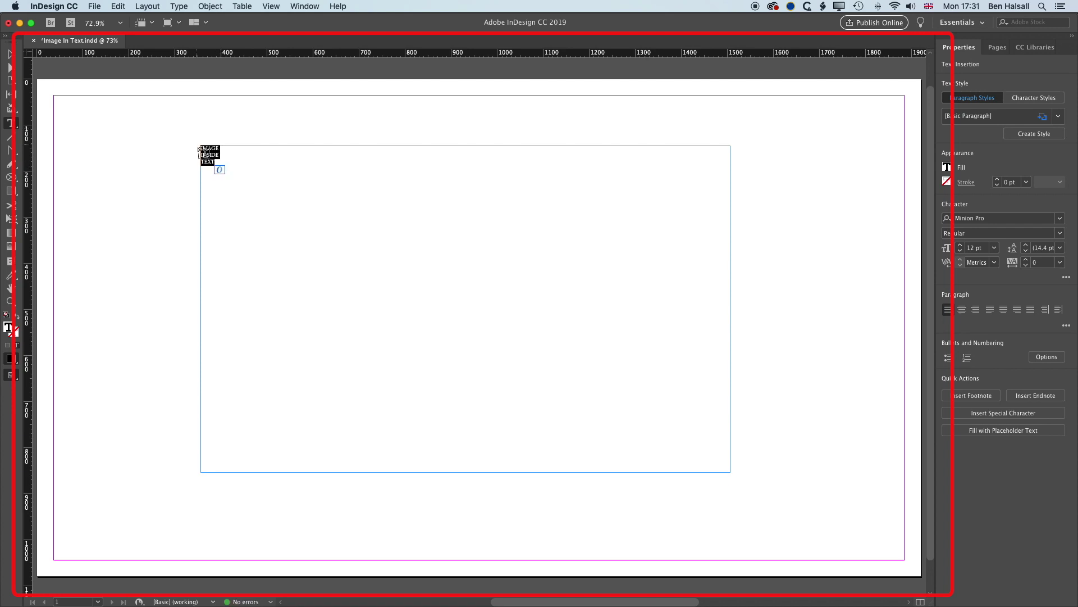
# - Centre the lines and set them in Open Sans Extrabold
pyautogui.click(962, 310)
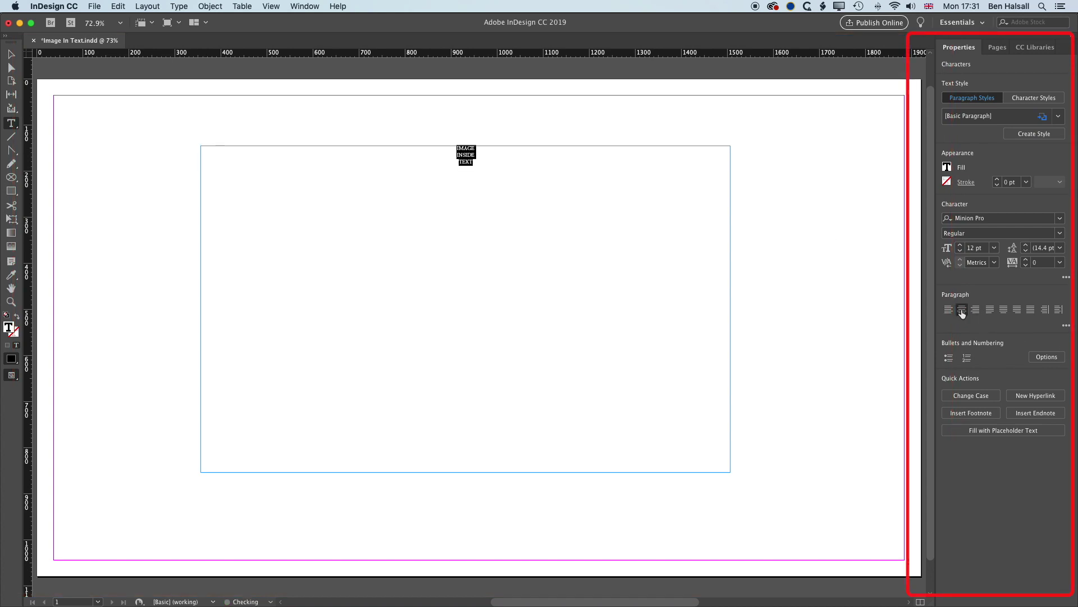
pyautogui.click(1060, 218)
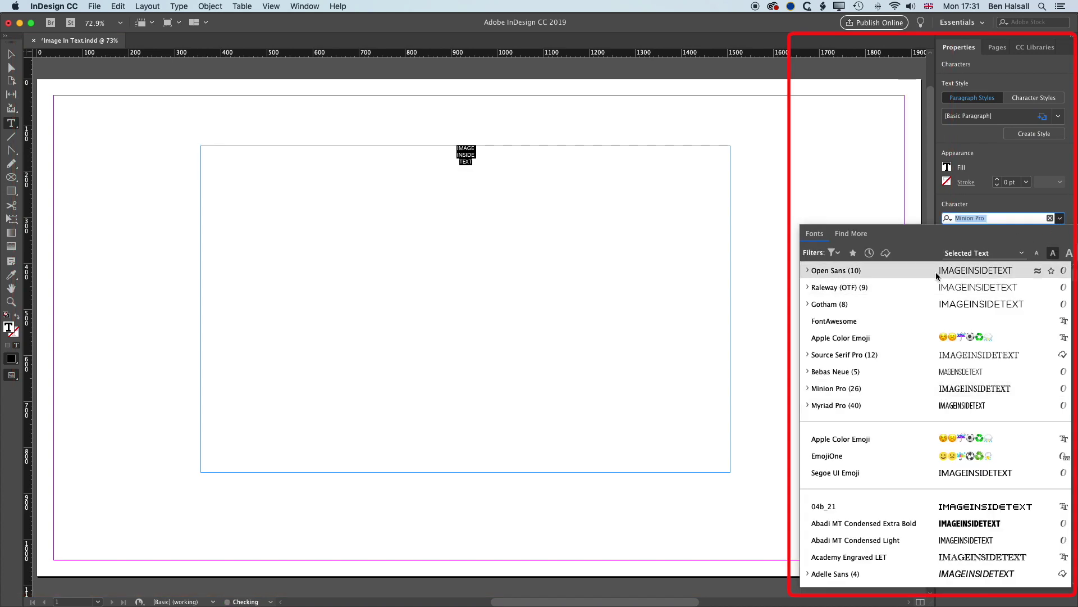
pyautogui.click(957, 264)
pyautogui.click(1059, 233)
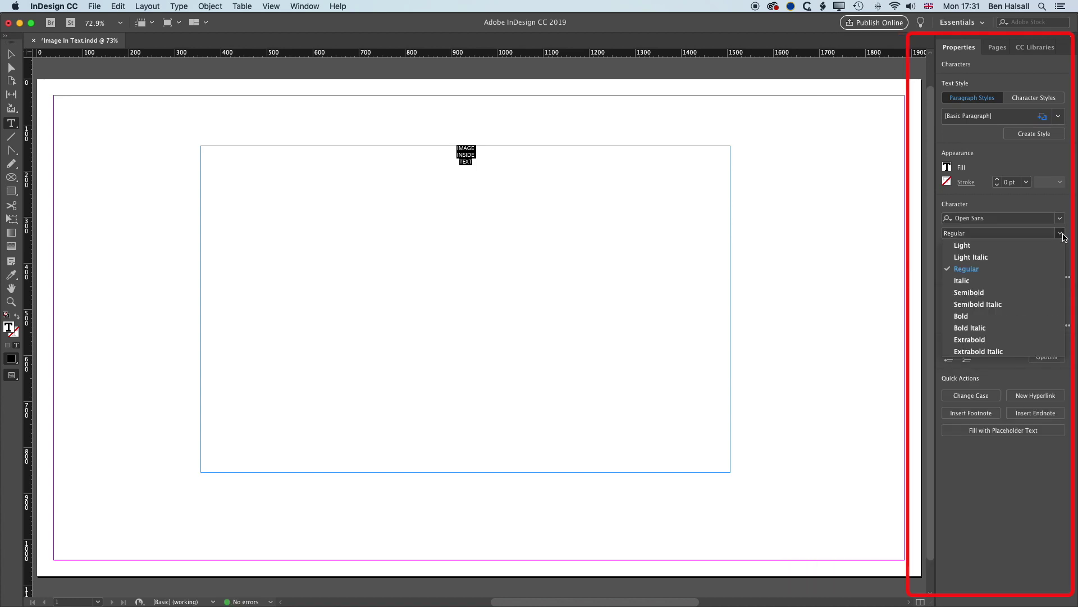
pyautogui.click(1000, 340)
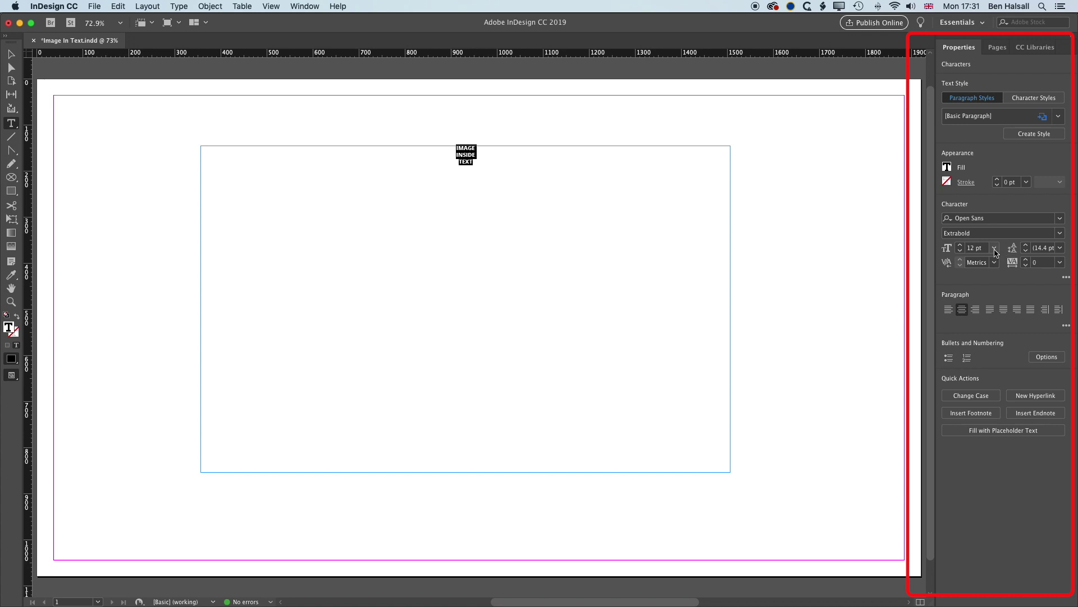
# - Set the headline font size to 72 pt, then raise it to 180 pt
pyautogui.click(995, 248)
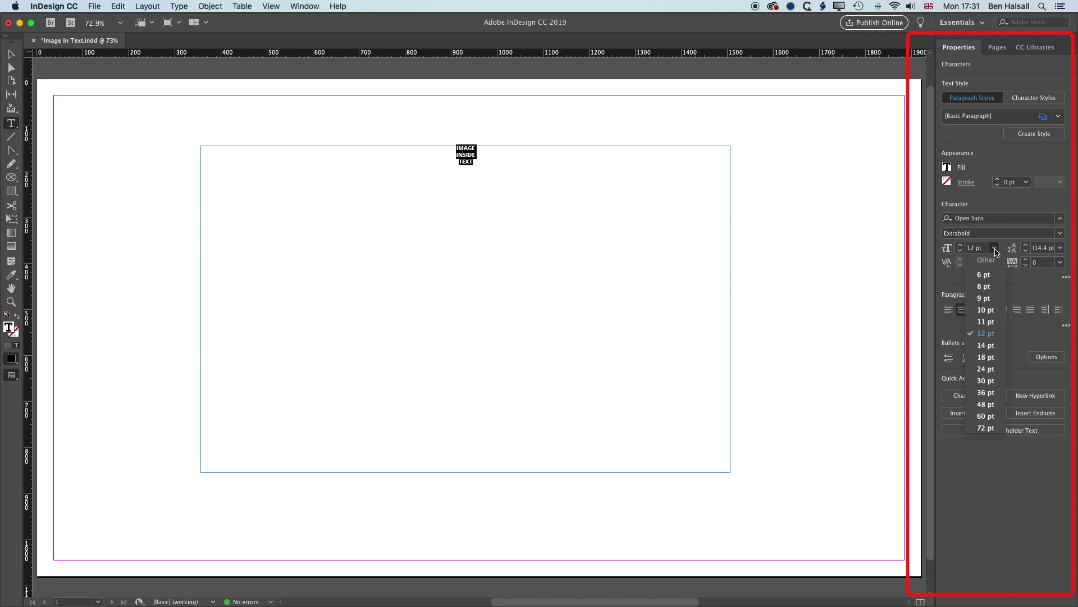
pyautogui.click(983, 431)
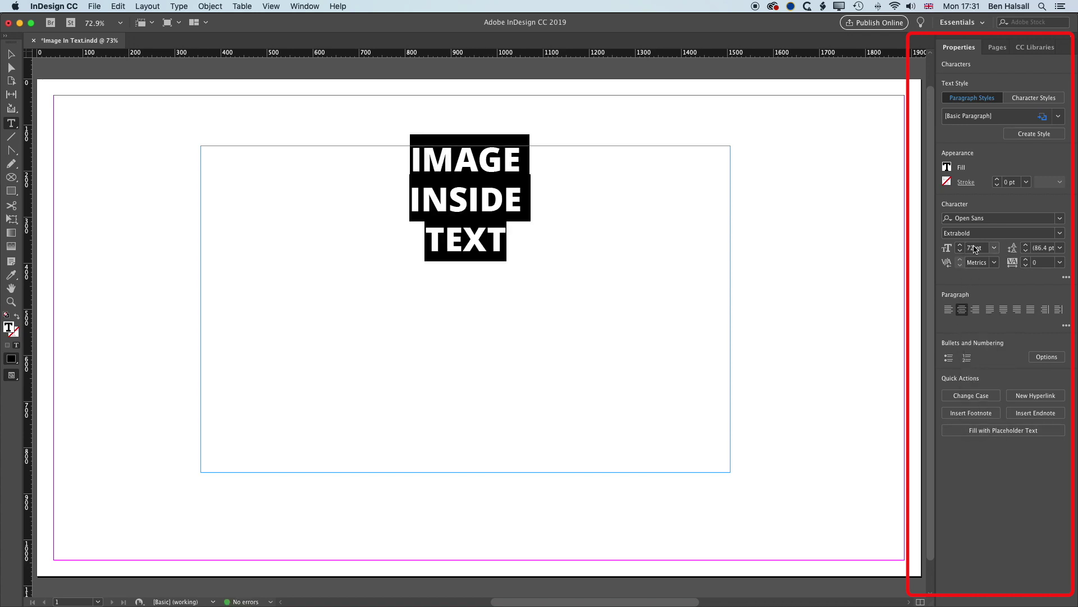
pyautogui.click(974, 248)
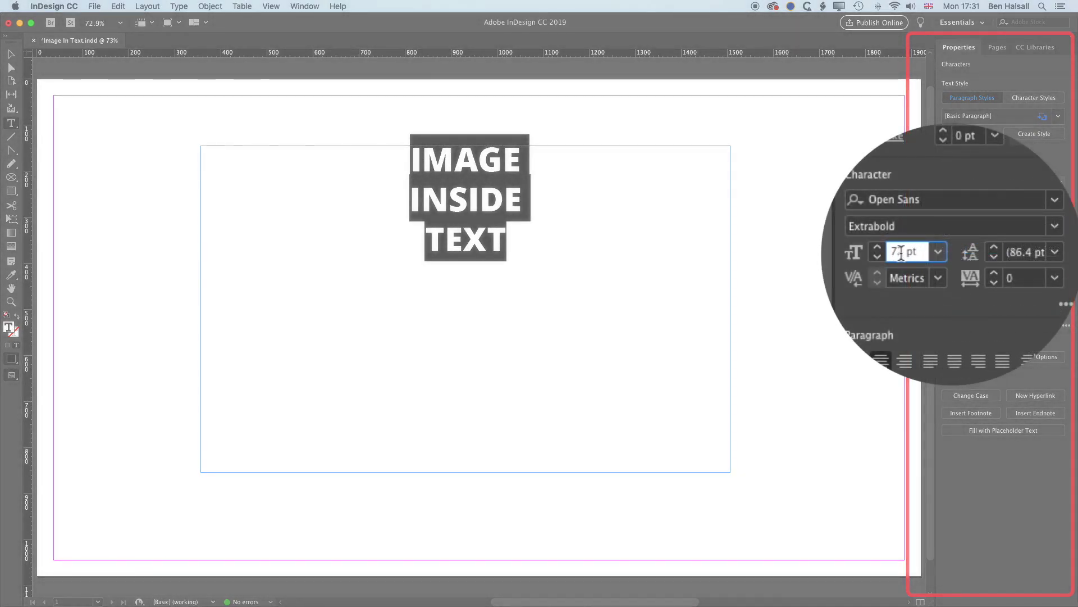
pyautogui.scroll(20, 900, 251)
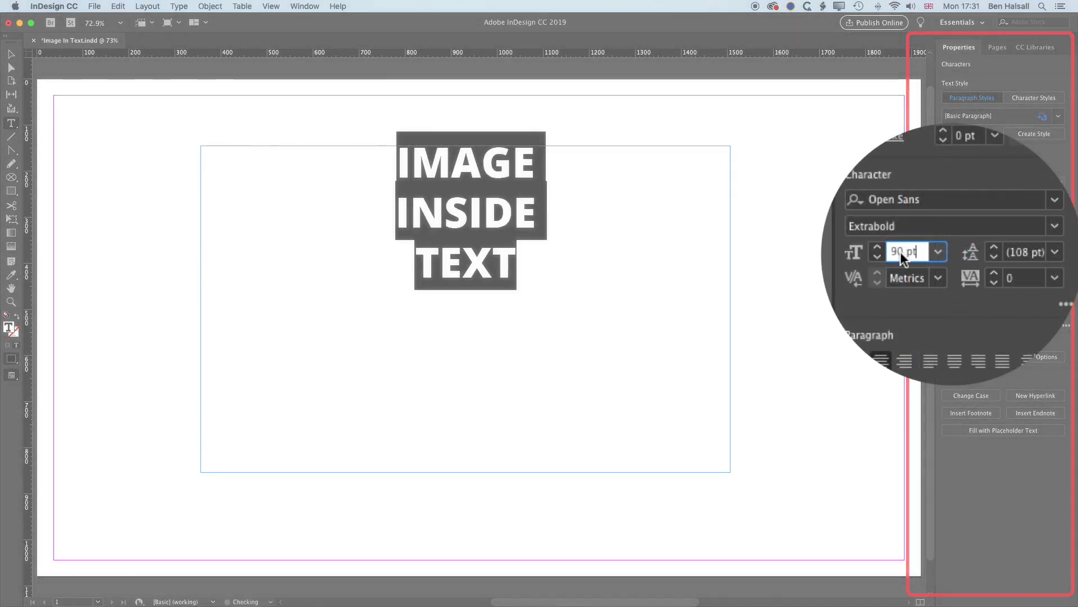
pyautogui.scroll(20, 900, 252)
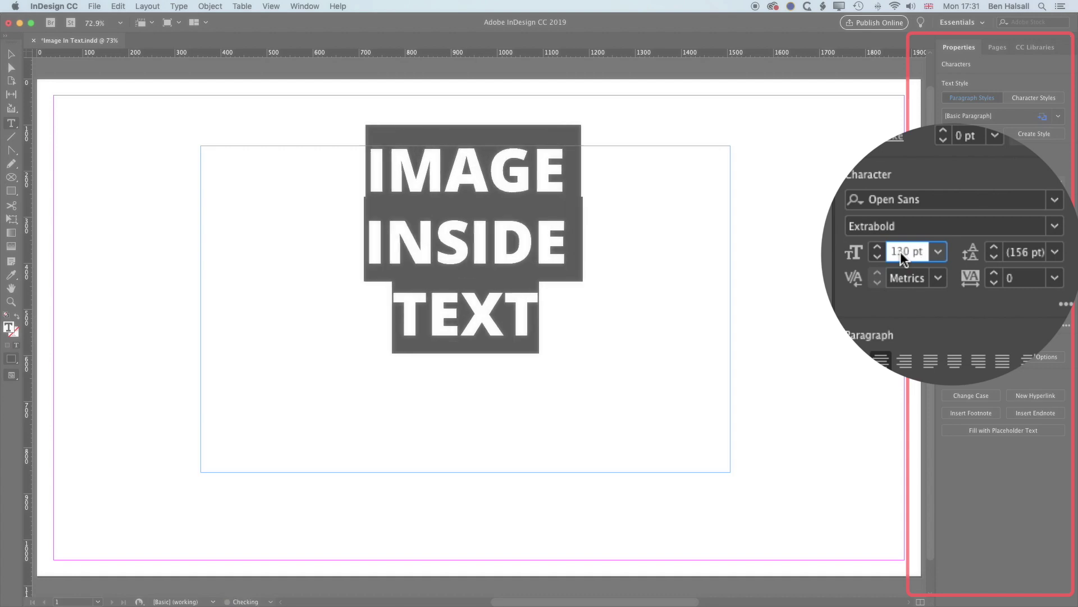
pyautogui.scroll(20, 901, 252)
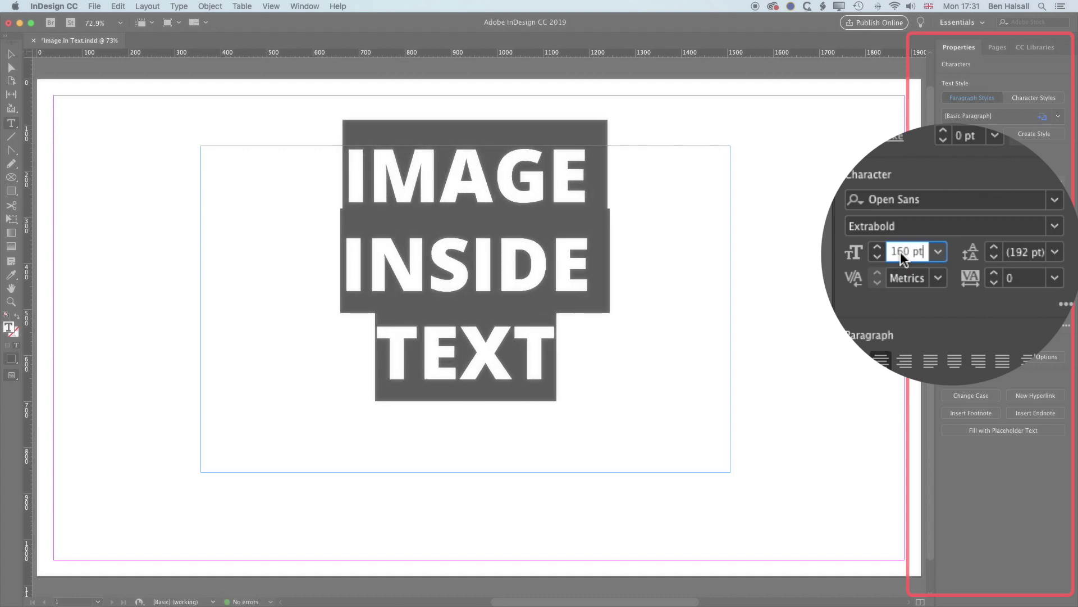
# - Tighten the headline leading down to 120 pt
pyautogui.click(1021, 251)
pyautogui.scroll(-20, 1004, 251)
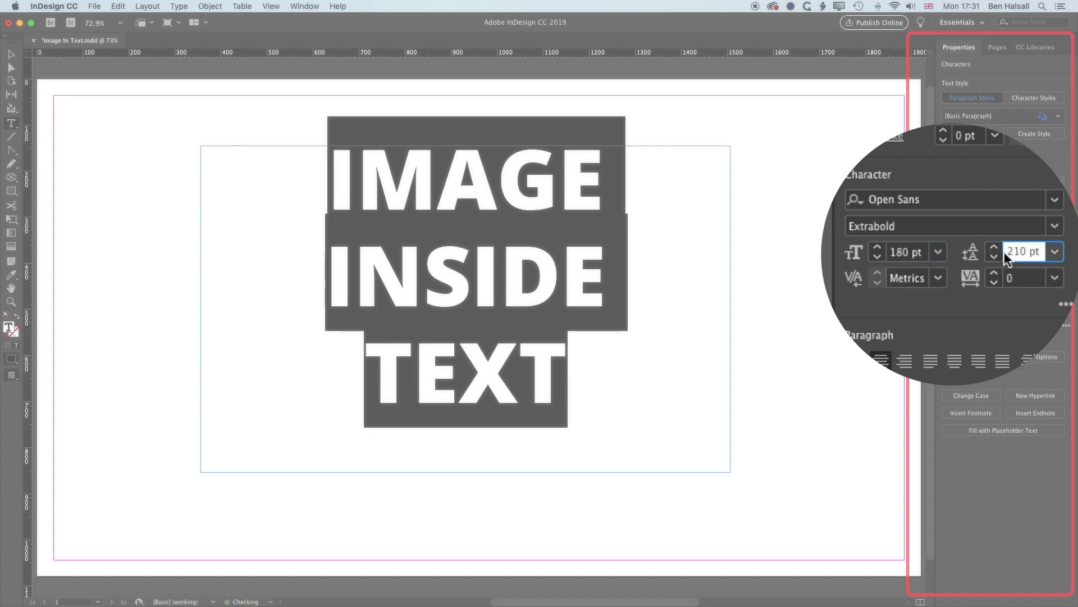
pyautogui.scroll(-20, 1004, 252)
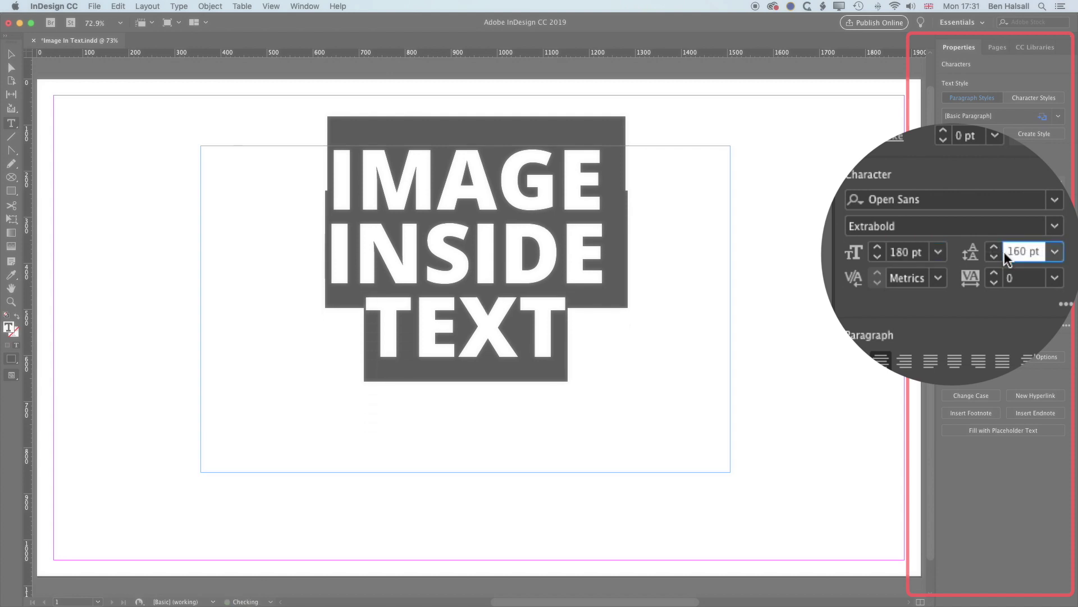
pyautogui.scroll(-10, 1005, 252)
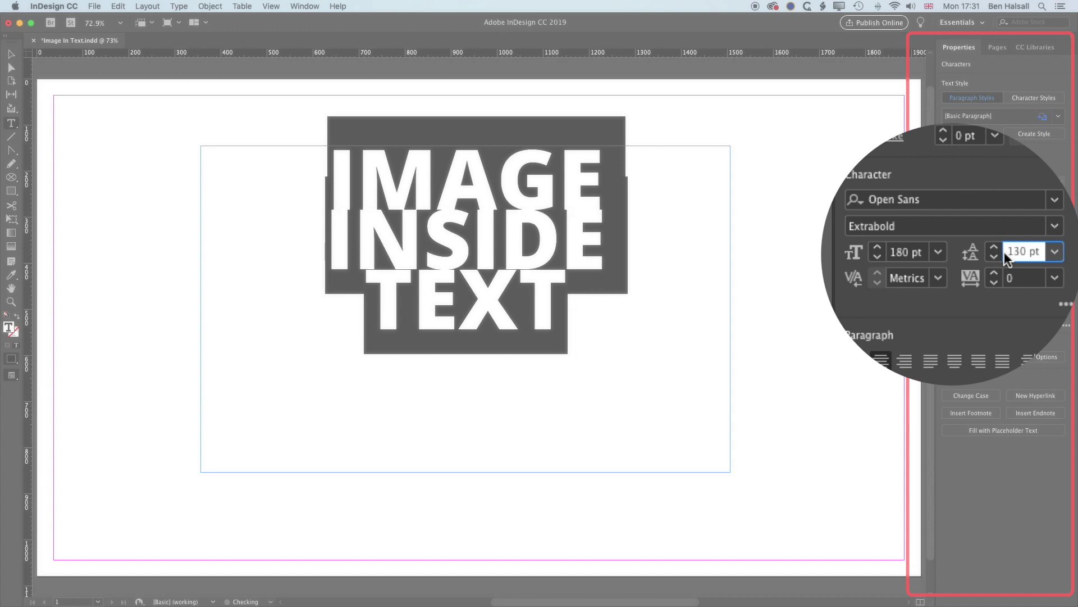
pyautogui.scroll(-10, 1004, 252)
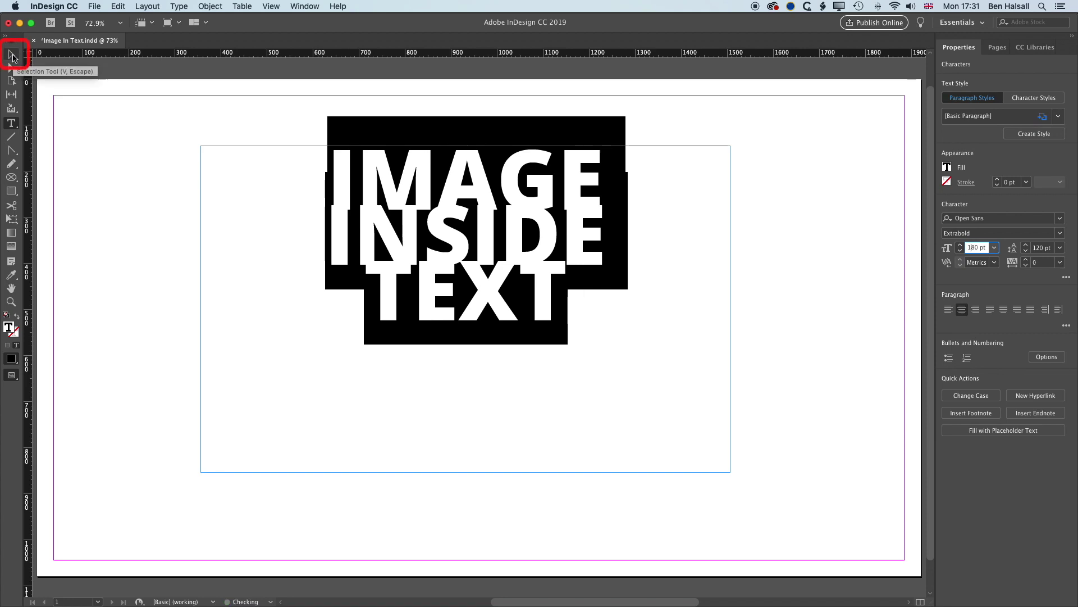
# - Reselect all of the IMAGE INSIDE TEXT wording inside its frame
pyautogui.click(12, 55)
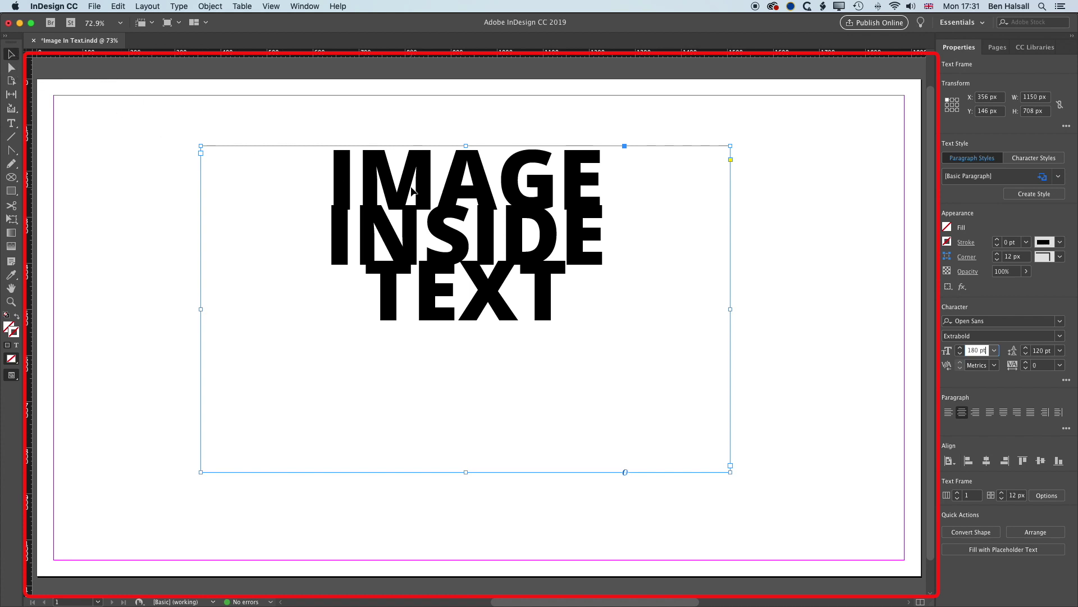
pyautogui.doubleClick(435, 180)
pyautogui.moveTo(335, 171); pyautogui.dragTo(566, 298)
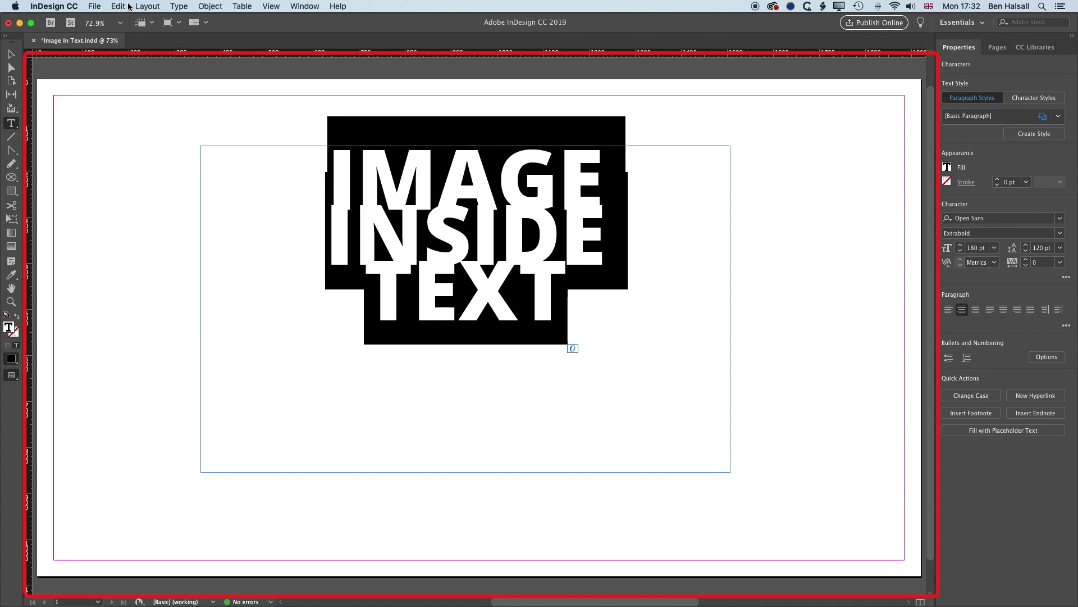
# - Convert the headline lettering to outlines with Type > Create Outlines
pyautogui.click(178, 7)
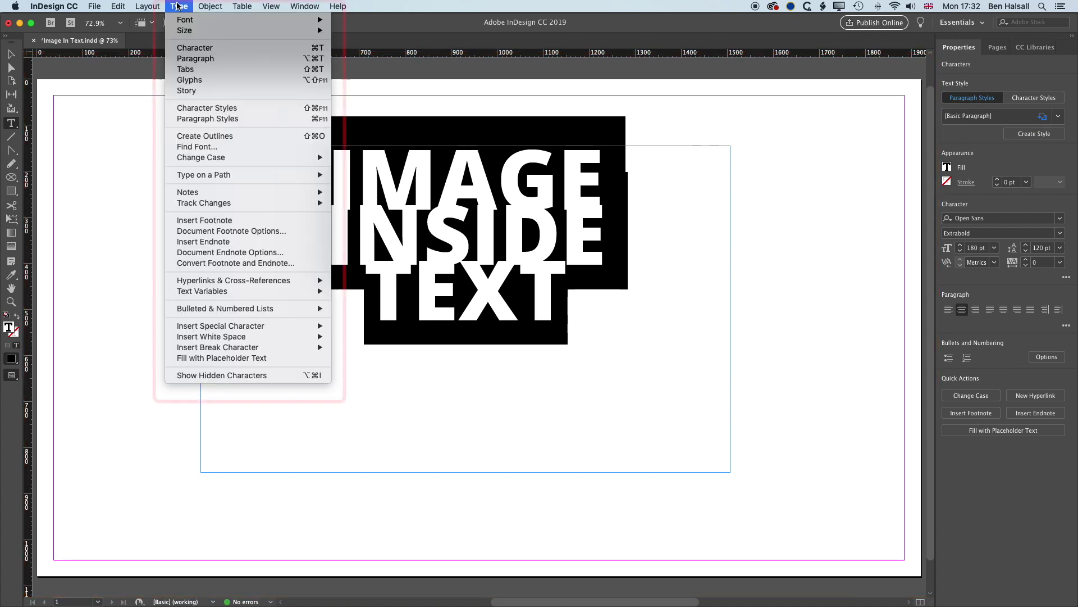
pyautogui.click(215, 136)
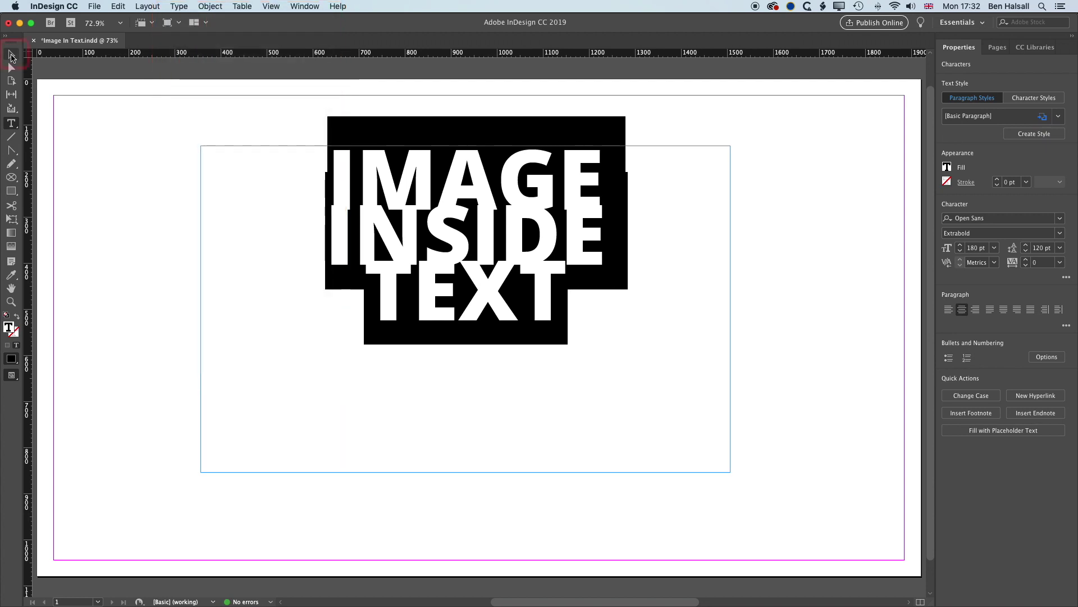
pyautogui.click(12, 54)
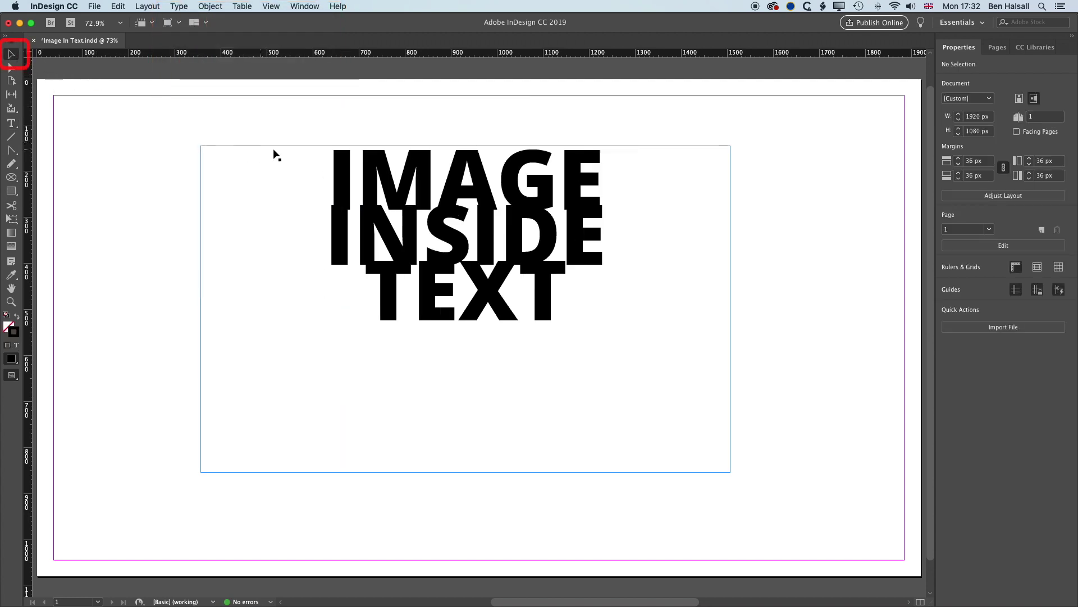
pyautogui.click(348, 165)
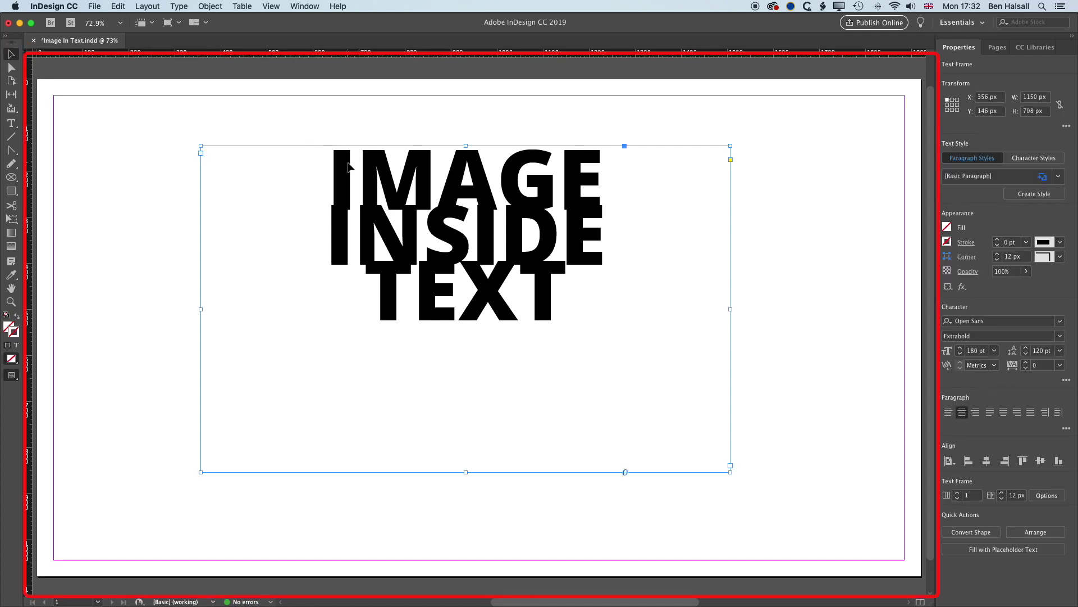
pyautogui.click(179, 6)
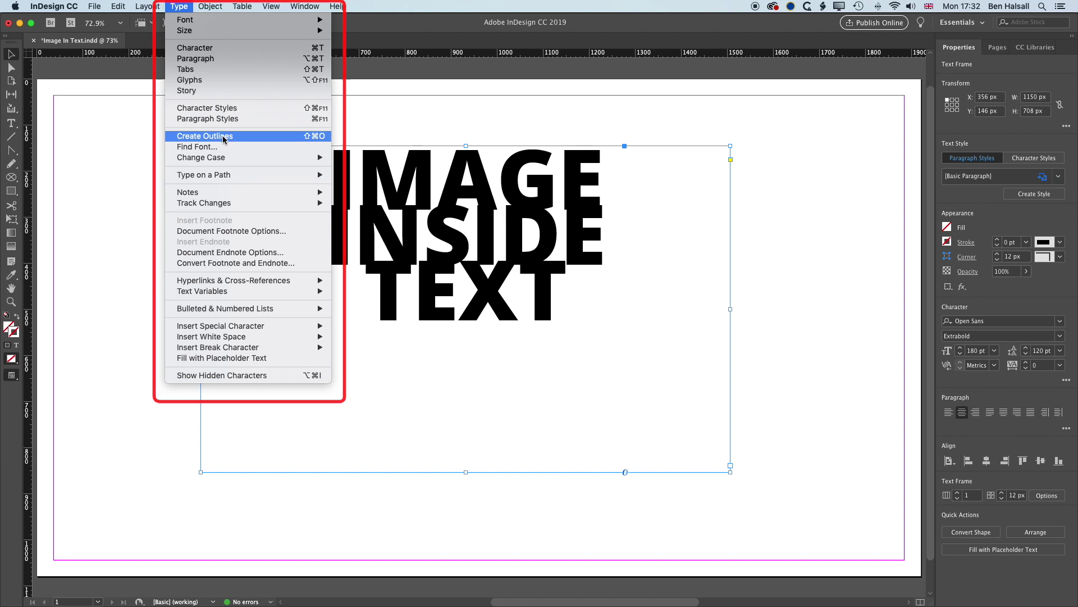
pyautogui.click(223, 136)
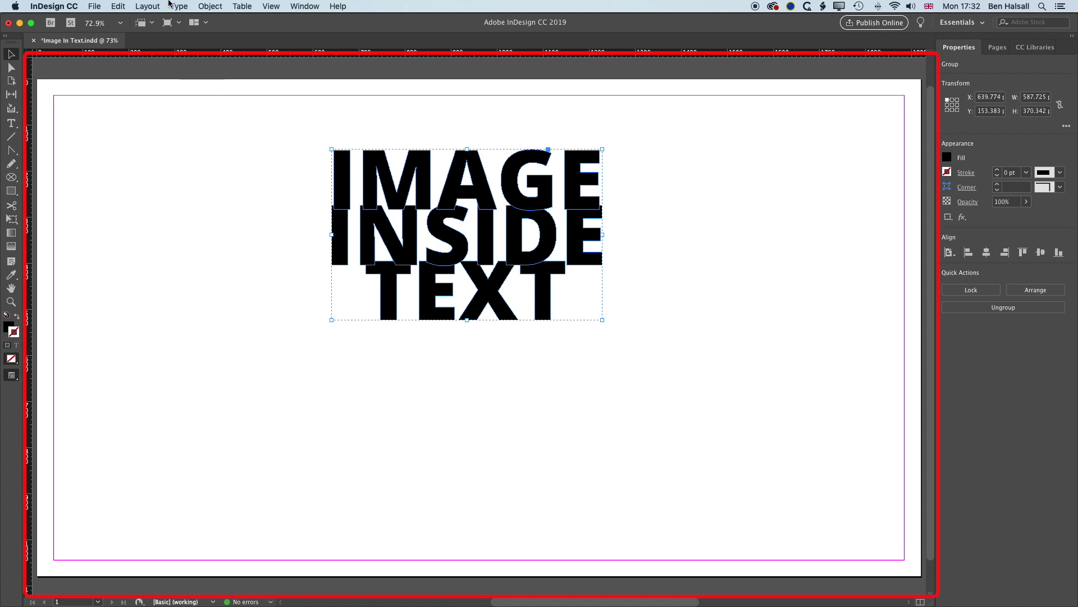
# - Ungroup the outlined letters and place the Pathfinder panel beside the page
pyautogui.click(212, 4)
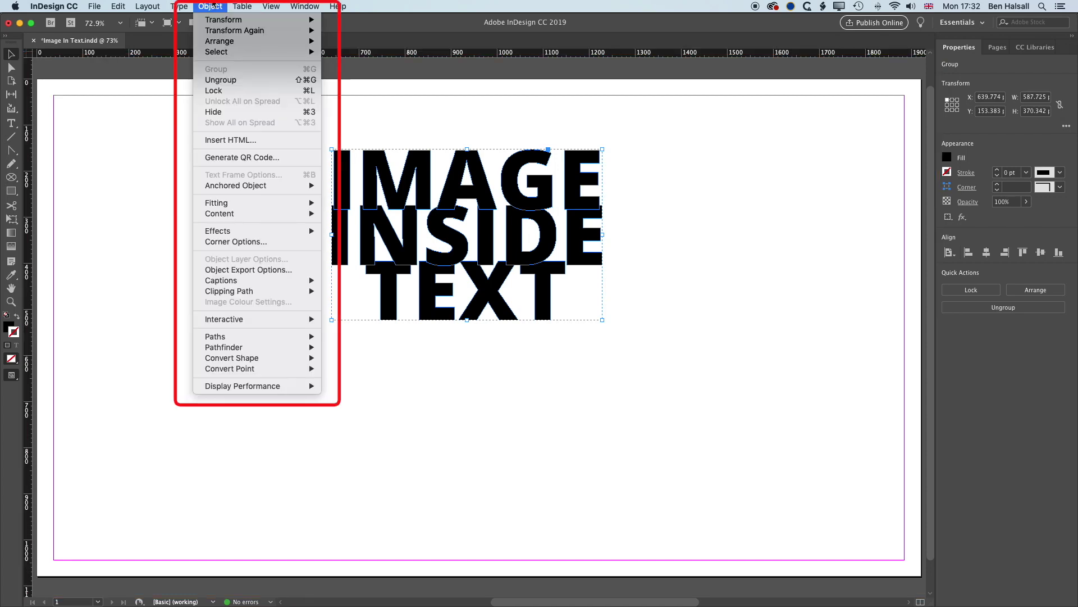
pyautogui.click(230, 80)
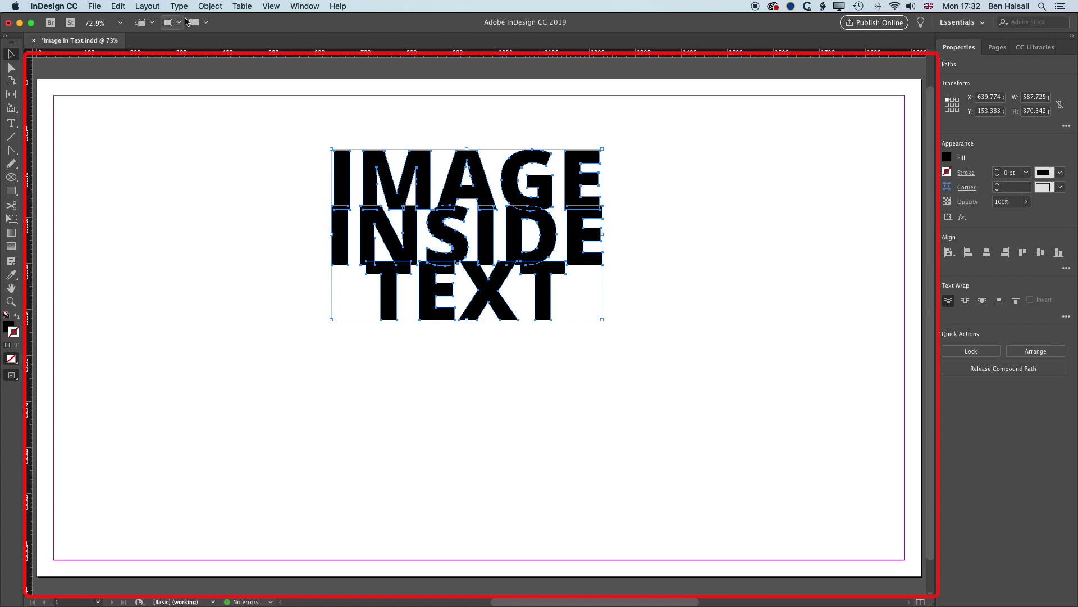
pyautogui.click(312, 7)
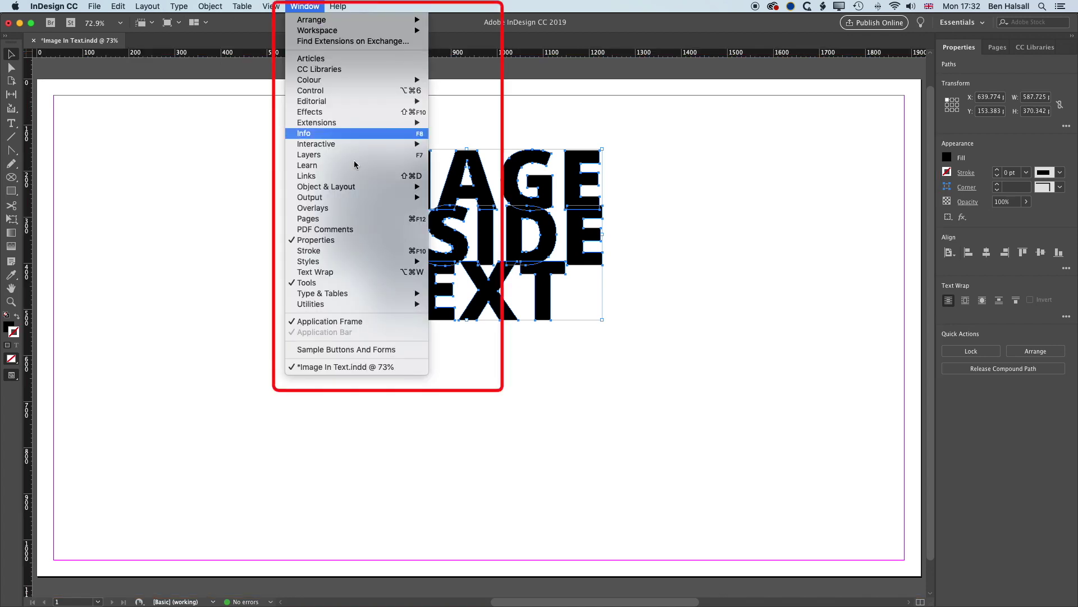
pyautogui.moveTo(365, 187)
pyautogui.click(469, 198)
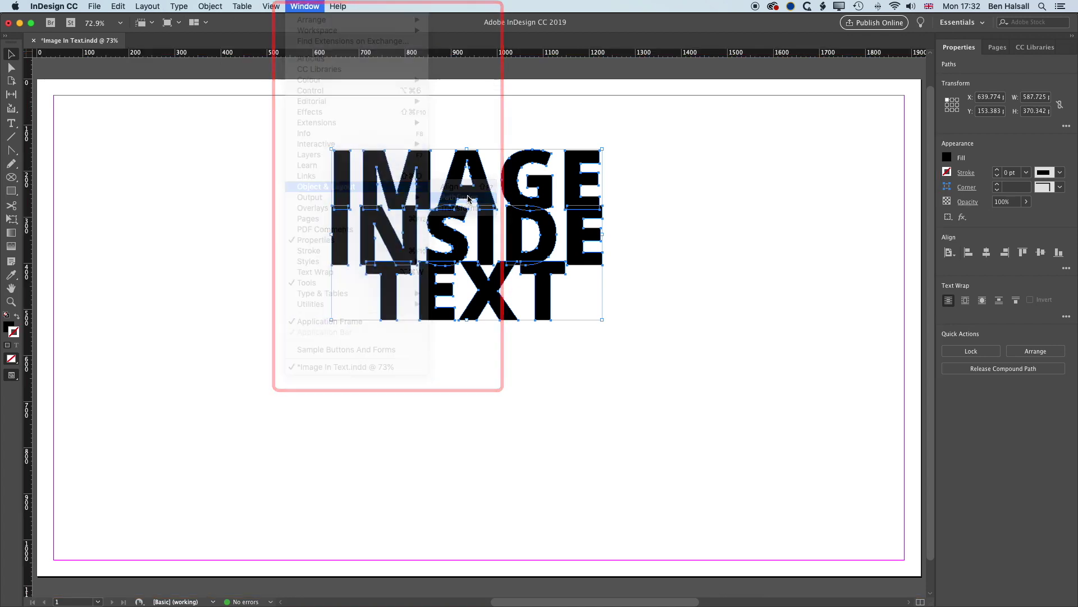
pyautogui.moveTo(418, 198); pyautogui.dragTo(886, 164)
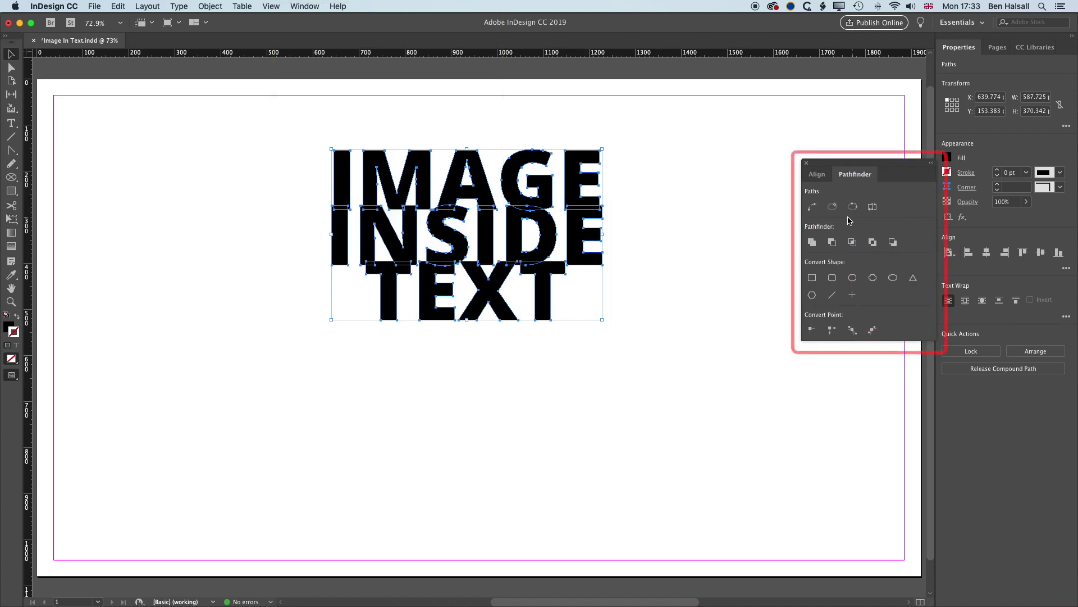
# - Merge all the letter outlines into one path with Pathfinder Add, then deselect
pyautogui.click(811, 243)
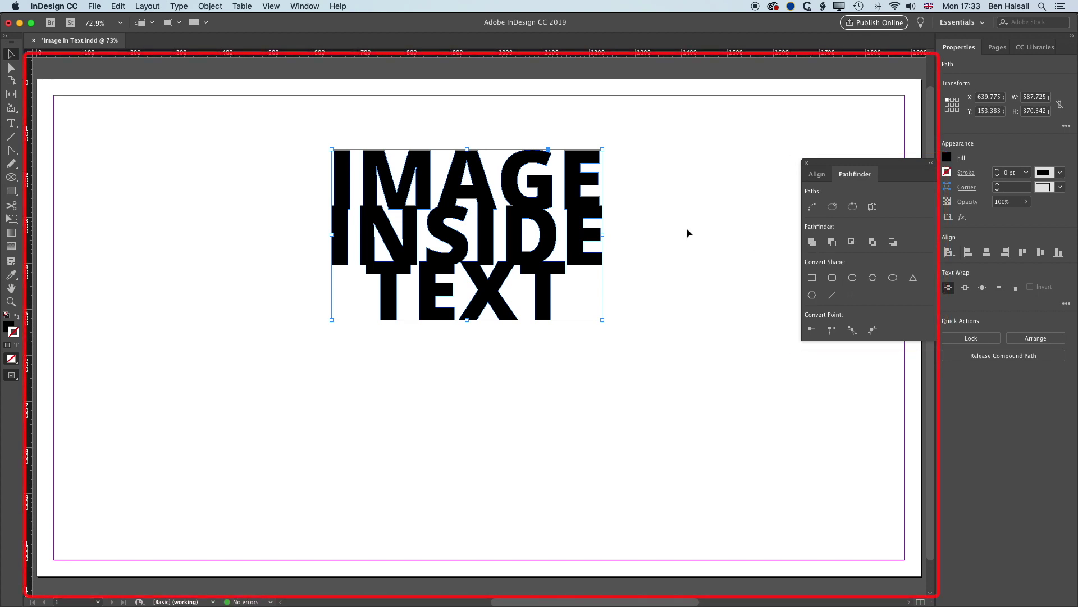
pyautogui.press('super+z')
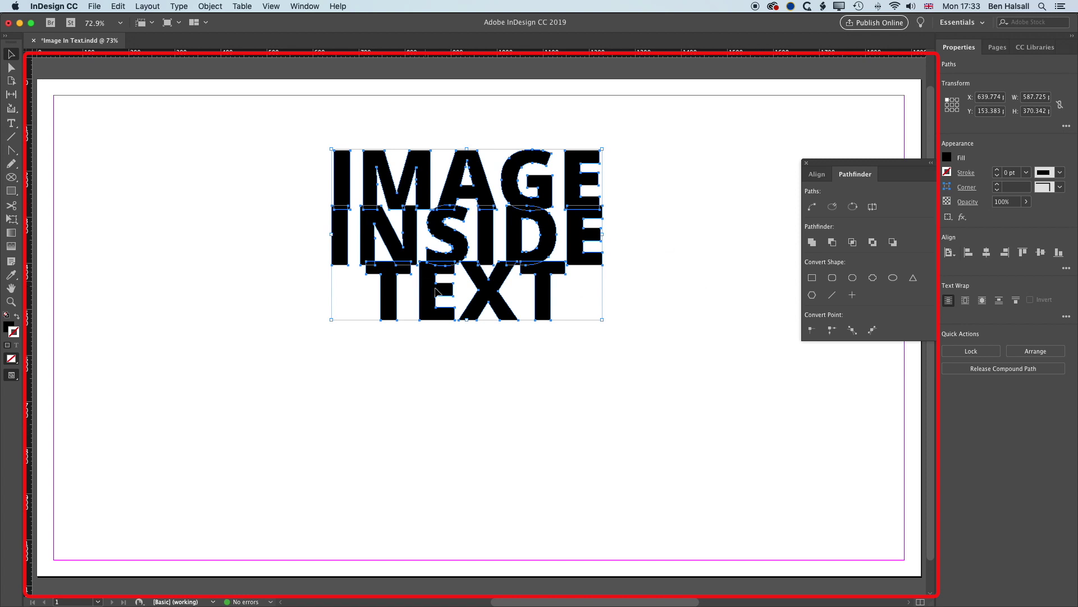
pyautogui.click(812, 242)
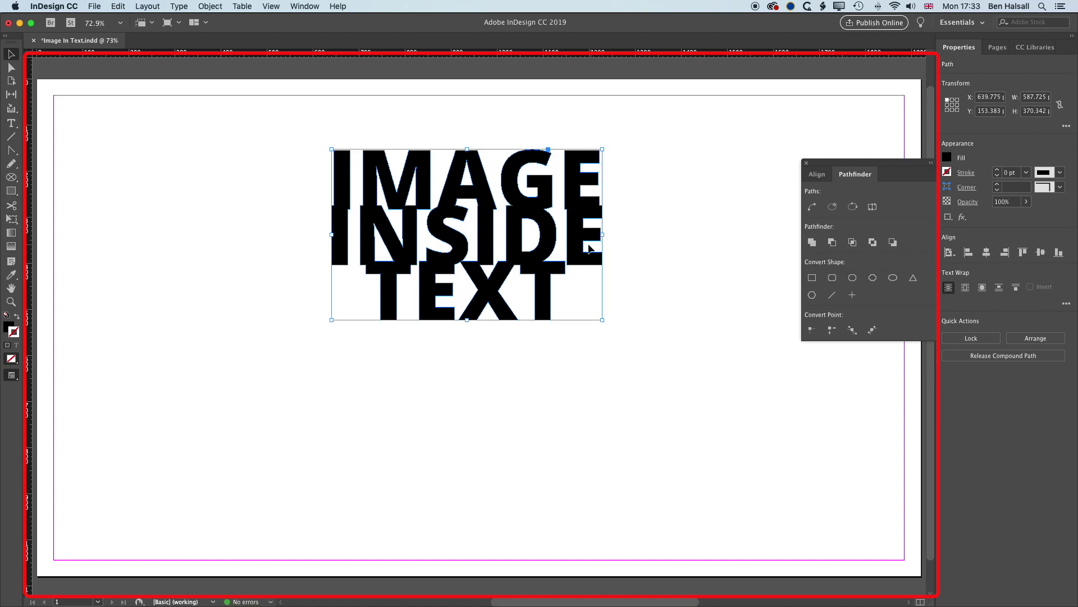
pyautogui.click(689, 239)
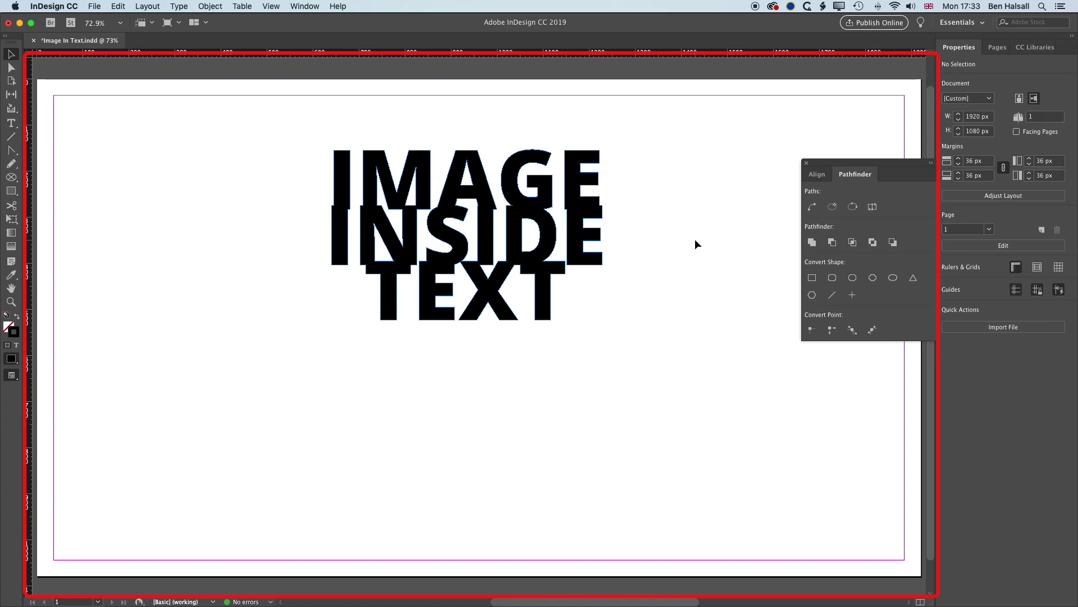
# - Make the merged lettering a graphic frame, about 959 × 661 px at X 430, Y 108 px
pyautogui.click(216, 10)
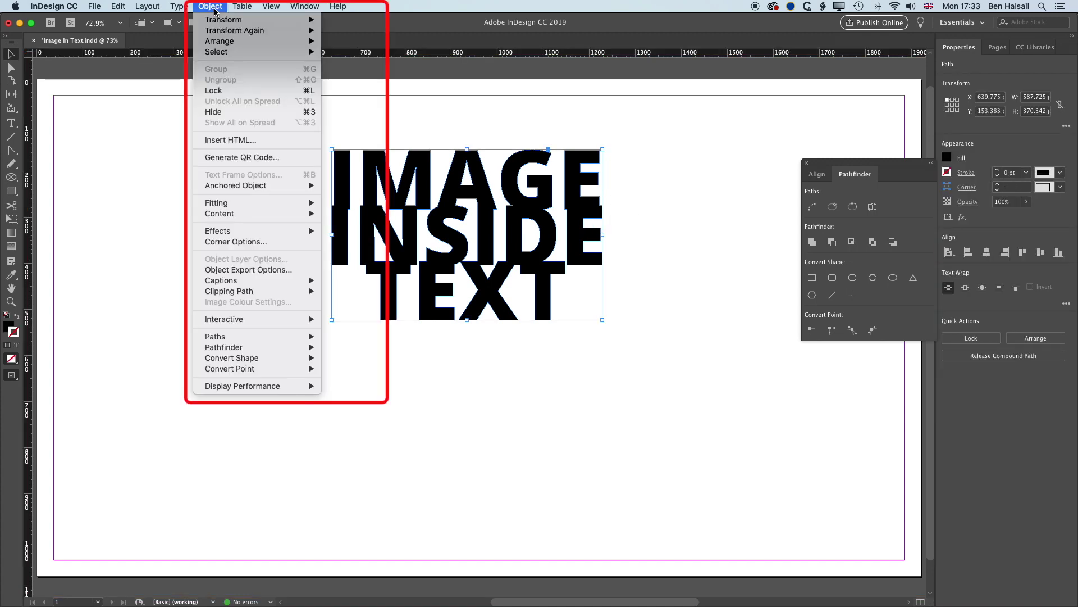
pyautogui.moveTo(255, 213)
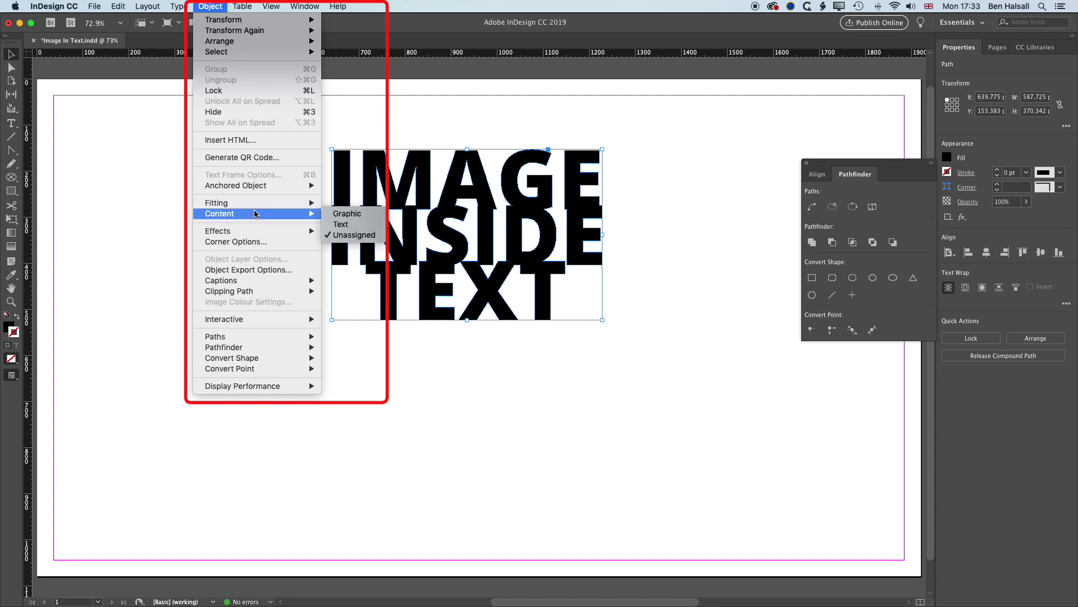
pyautogui.click(358, 218)
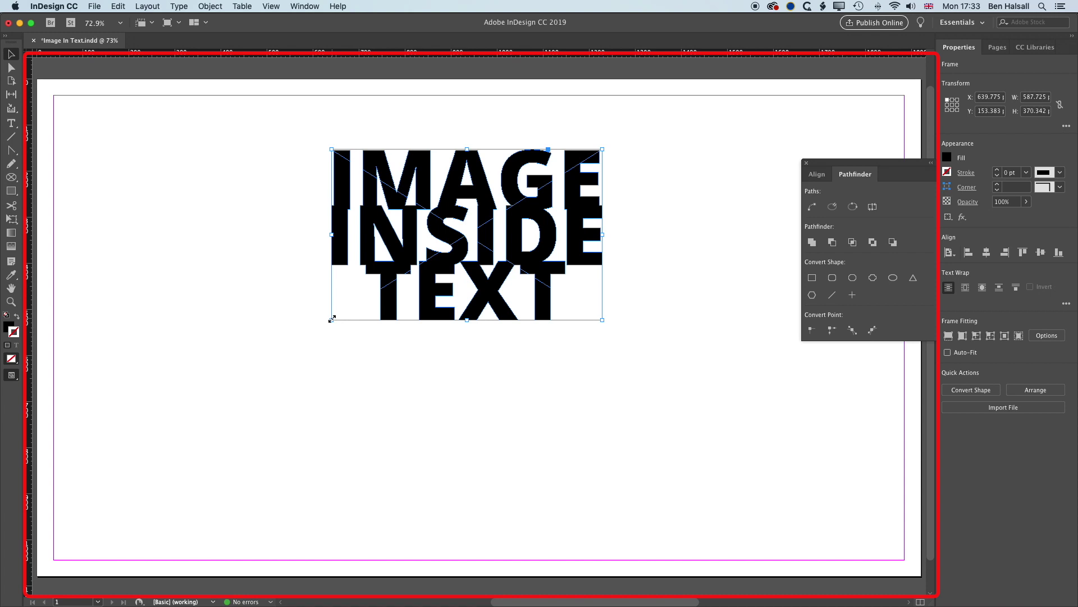
pyautogui.moveTo(331, 319); pyautogui.dragTo(160, 453)
pyautogui.moveTo(346, 281); pyautogui.dragTo(421, 264)
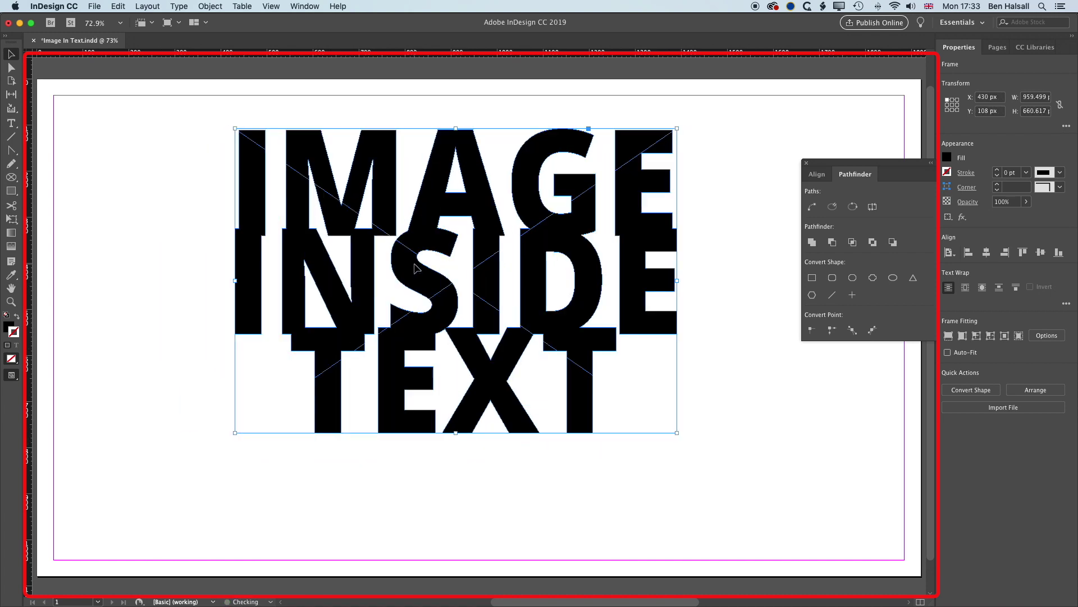
pyautogui.click(94, 6)
# - Place IMG_5812.jpg from the Images folder into the lettering frame
pyautogui.click(118, 139)
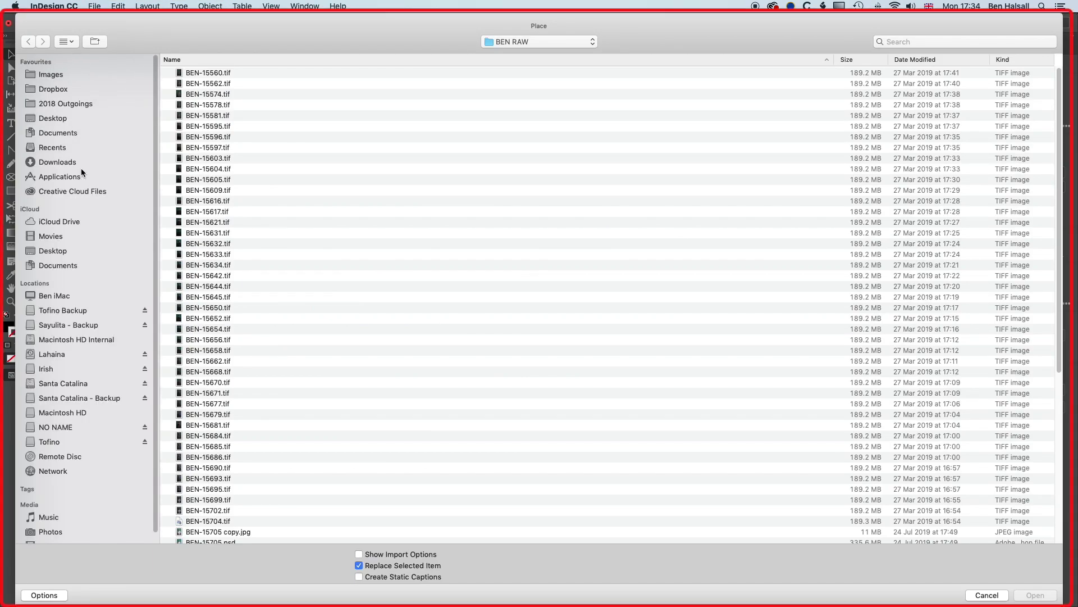
pyautogui.click(47, 75)
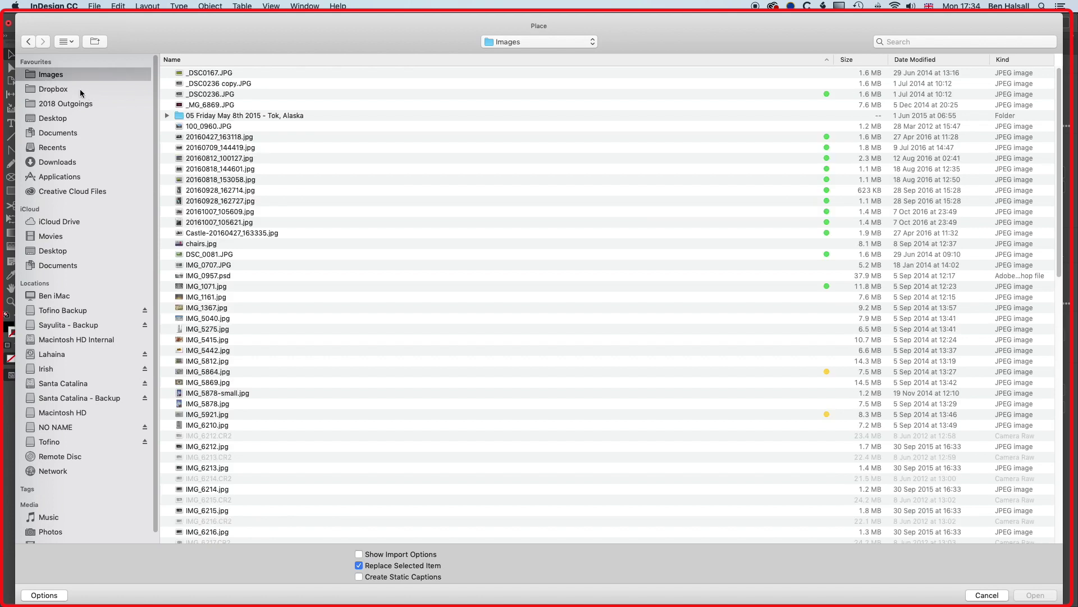
pyautogui.click(67, 41)
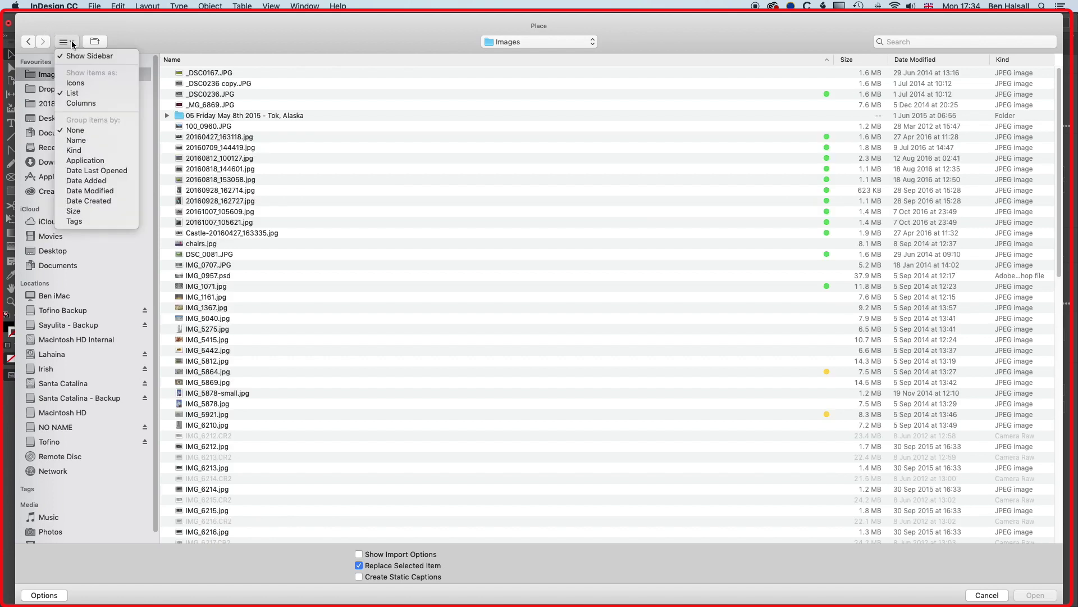
pyautogui.click(76, 84)
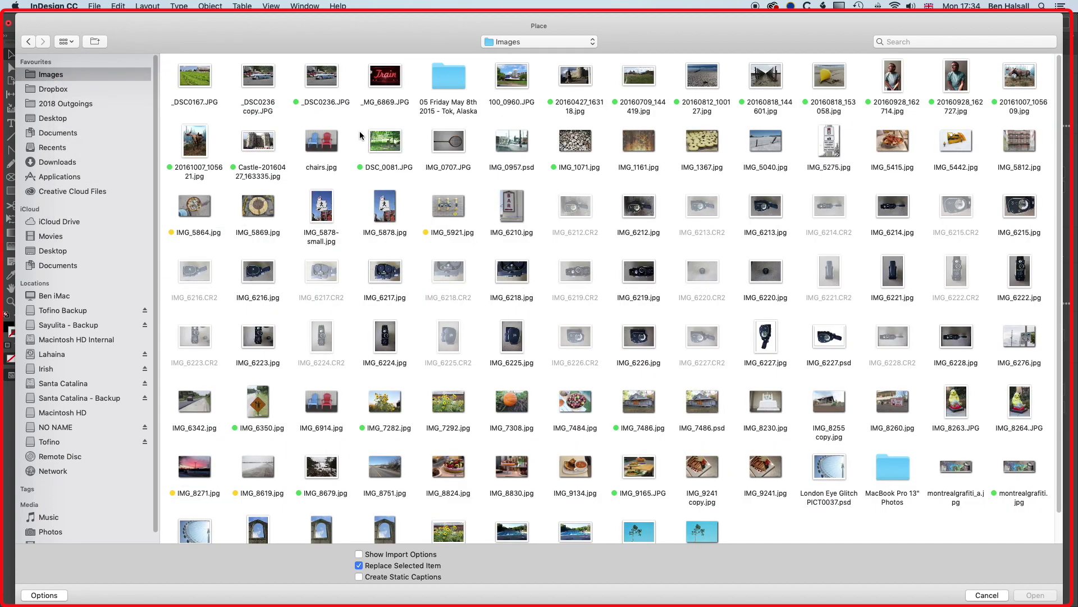
pyautogui.click(1027, 149)
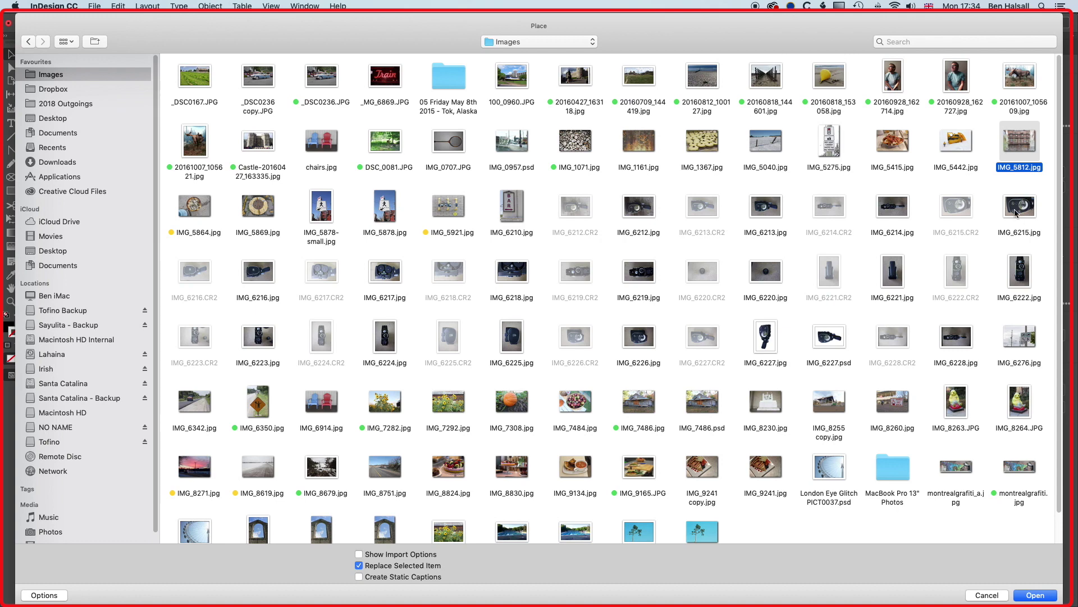
pyautogui.scroll(-2, 1016, 225)
pyautogui.click(1035, 595)
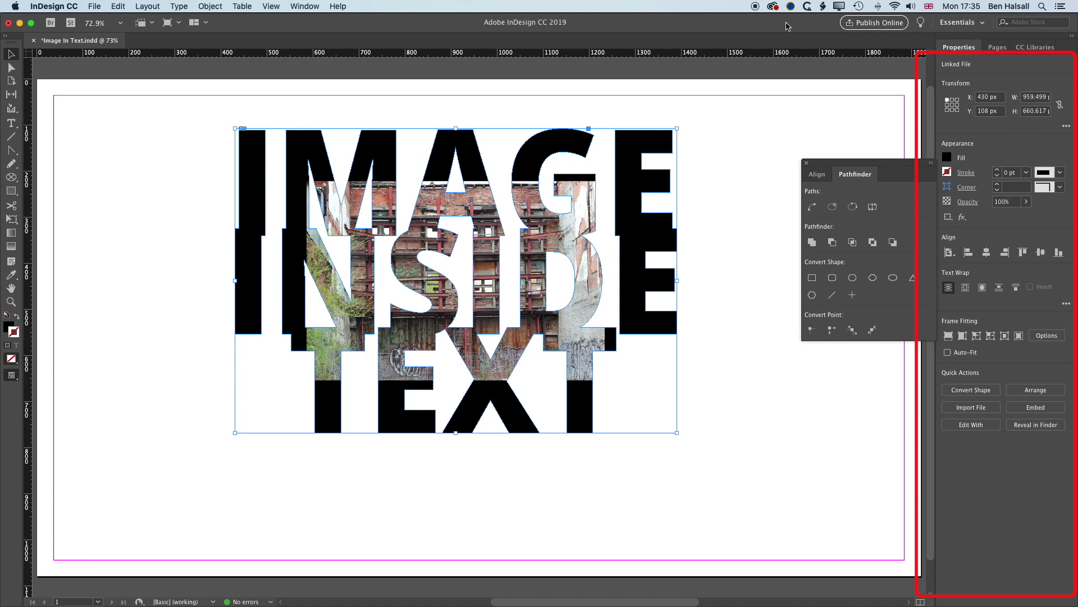
# - Show the Control bar and fit the photo to fill the frame proportionally
pyautogui.click(306, 6)
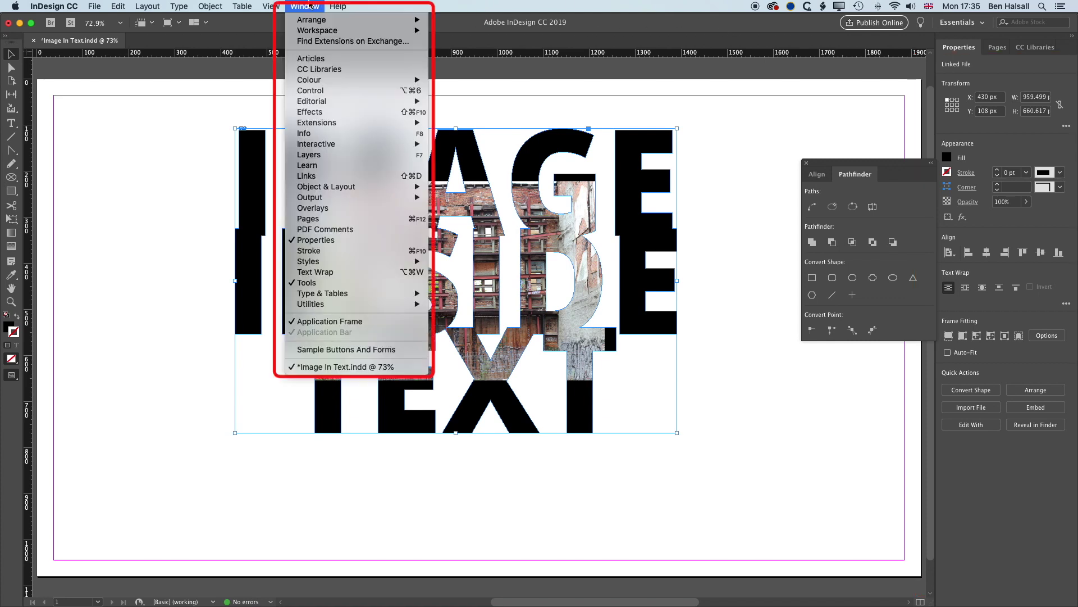
pyautogui.click(314, 90)
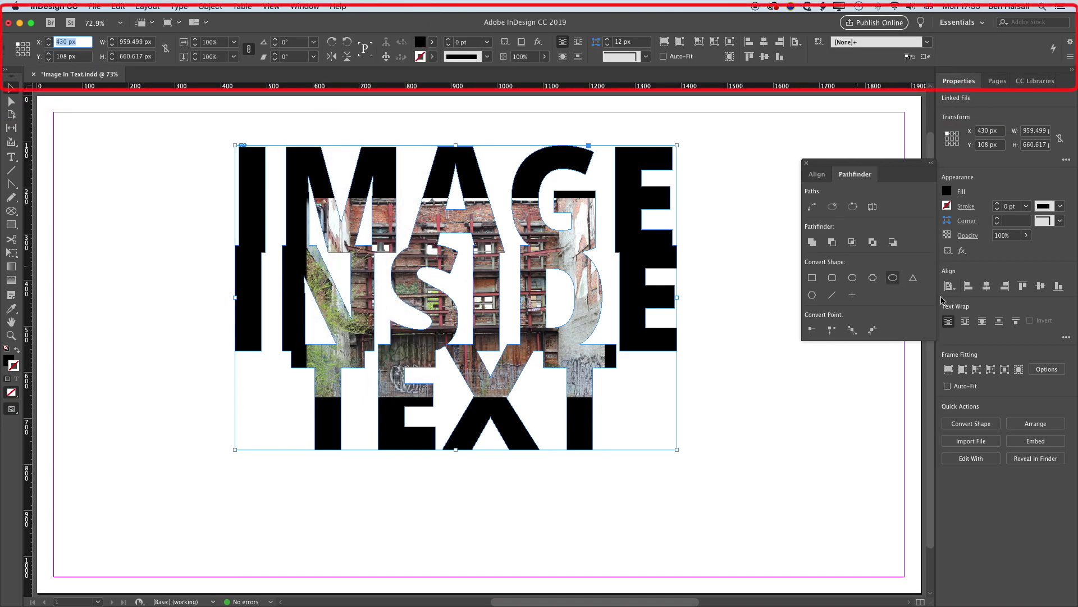
pyautogui.click(950, 370)
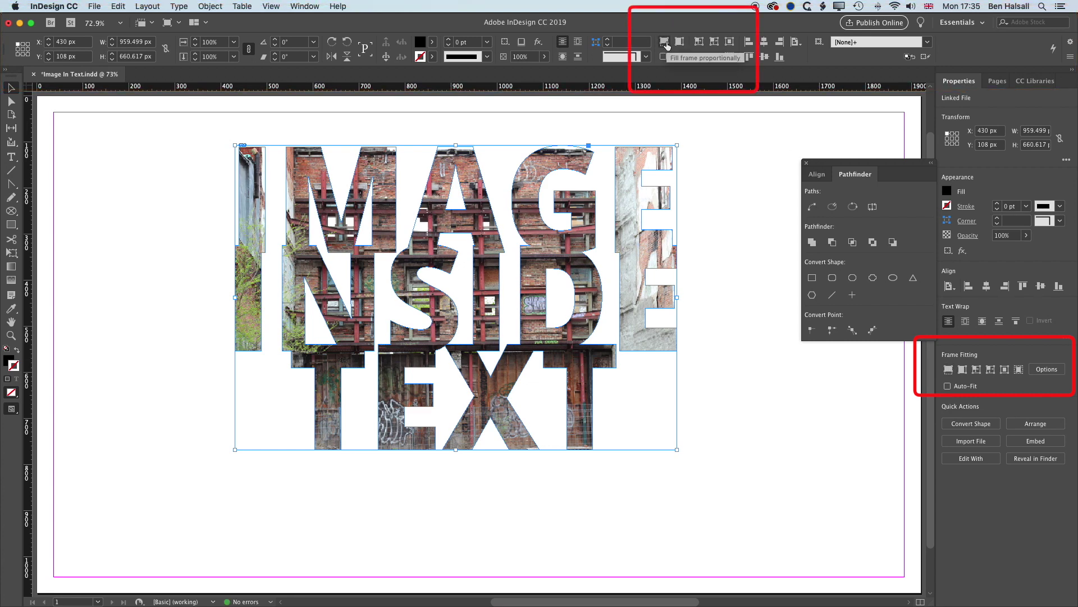
# - Enlarge the lettering frame to 1298 × 912 px at X 250, Y 72, refitting the photo
pyautogui.moveTo(583, 296); pyautogui.dragTo(497, 272)
pyautogui.moveTo(591, 428); pyautogui.dragTo(746, 544)
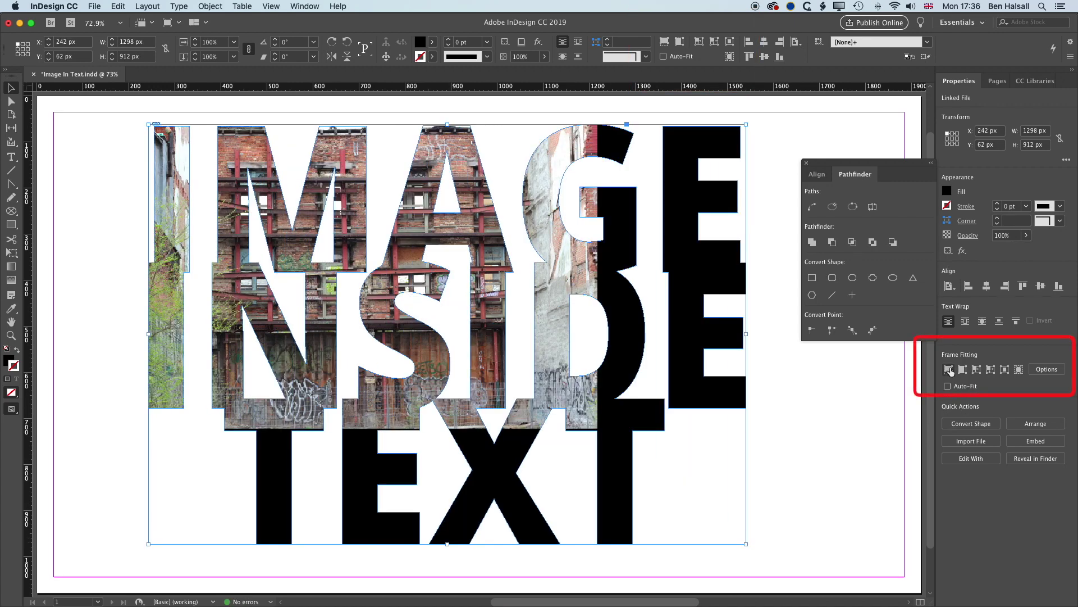
pyautogui.click(949, 369)
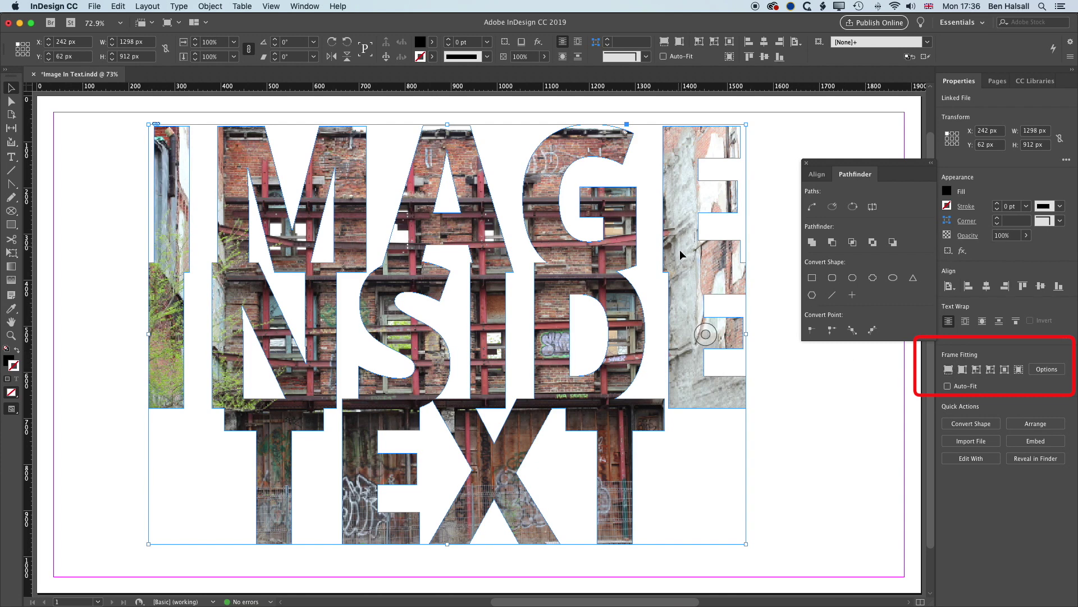
pyautogui.moveTo(711, 259); pyautogui.dragTo(709, 259)
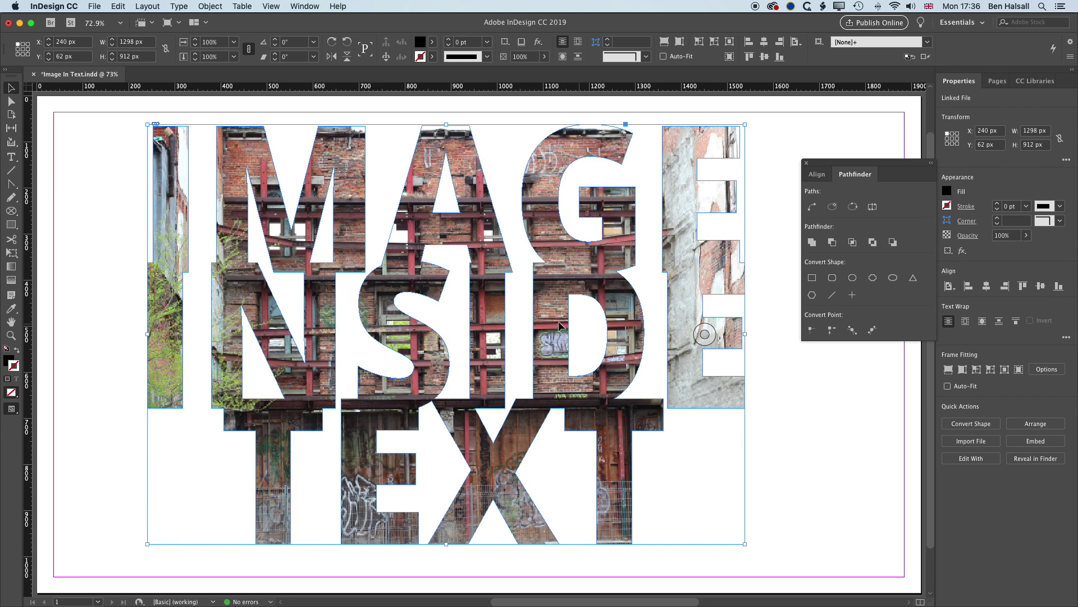
pyautogui.hotkey('shift', 'Right')
pyautogui.hotkey('shift', 'Down')
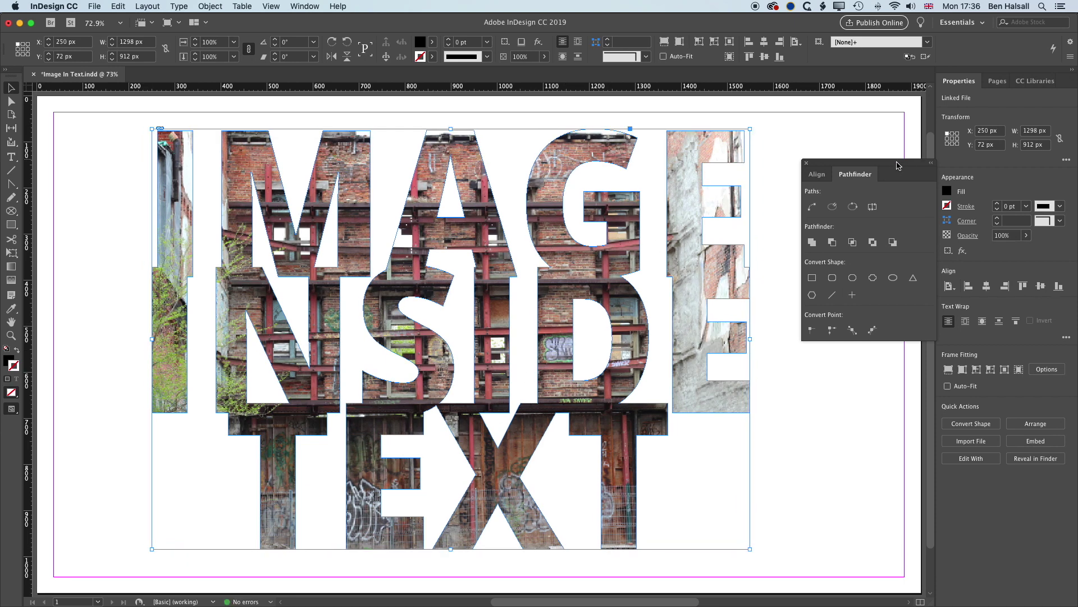
pyautogui.click(807, 164)
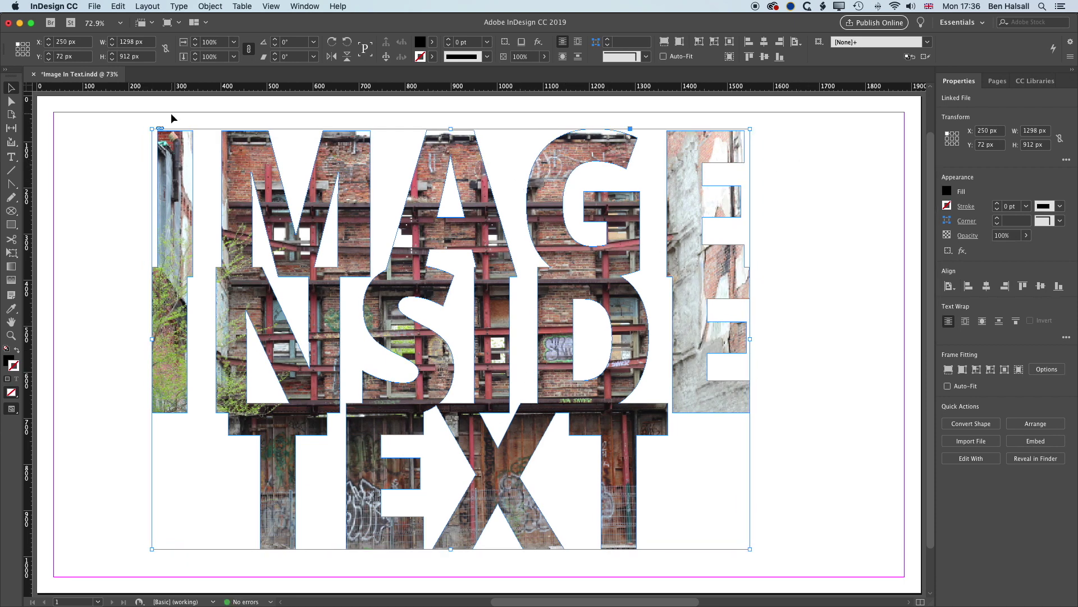
# - Nudge the left I's outer anchor points inward to the right
pyautogui.click(11, 101)
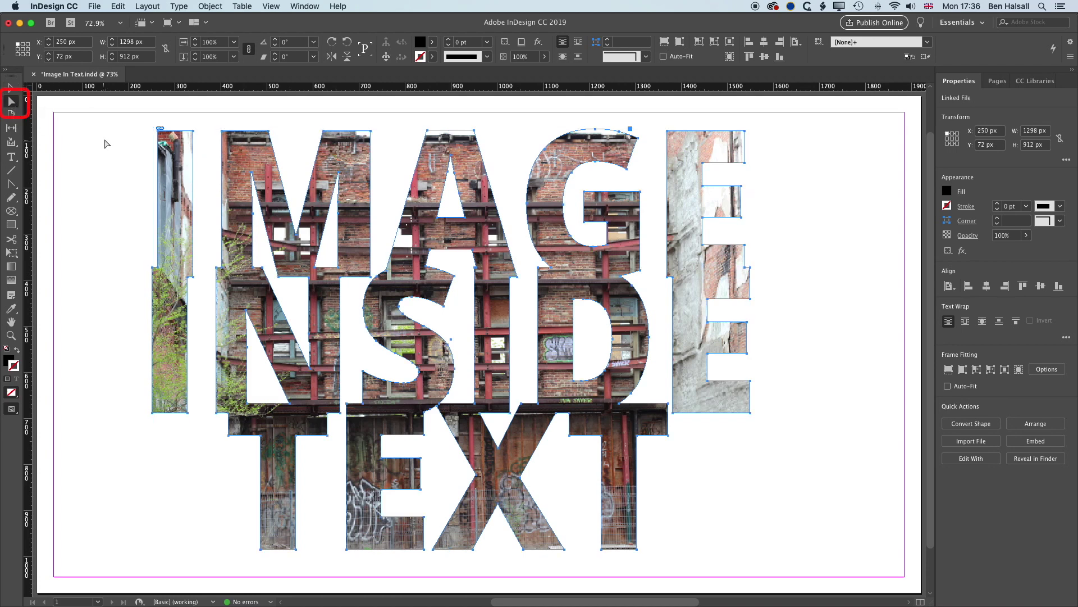
pyautogui.moveTo(115, 118); pyautogui.dragTo(198, 451)
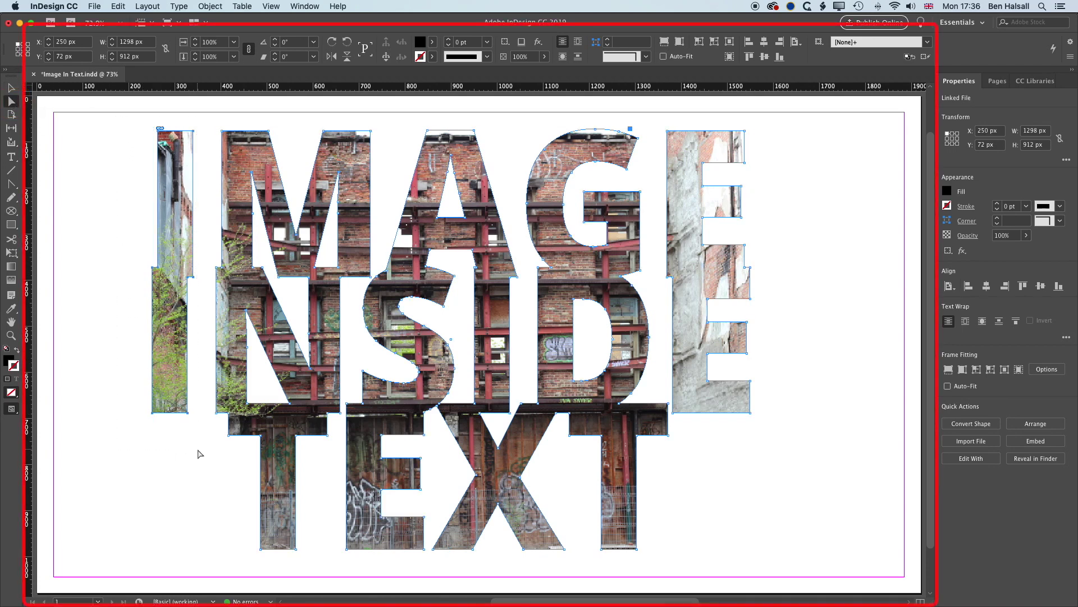
pyautogui.click(134, 125)
pyautogui.moveTo(133, 126); pyautogui.dragTo(198, 444)
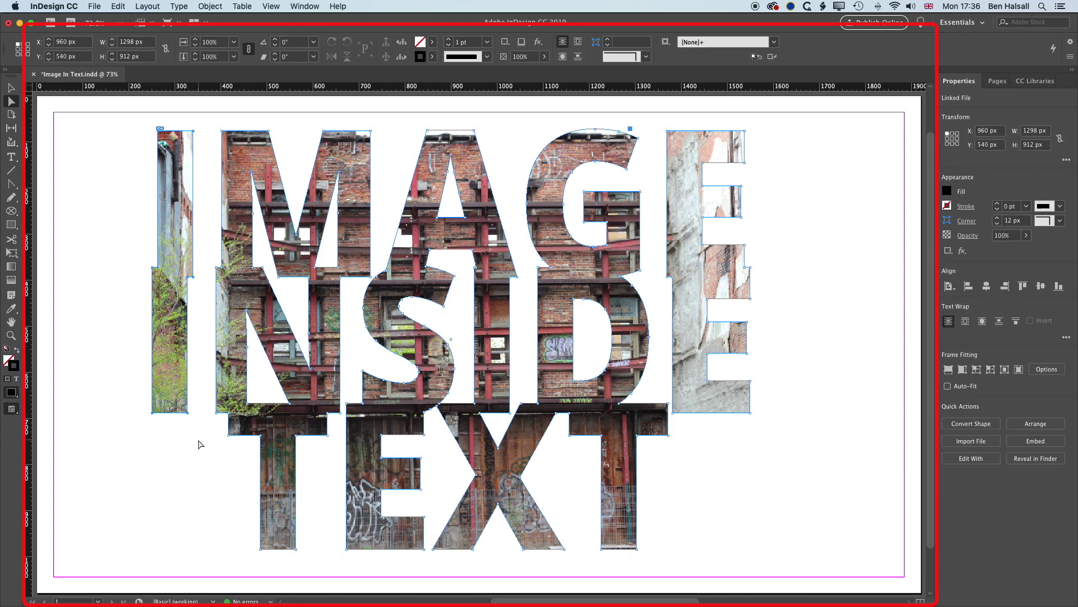
pyautogui.press('Right')
pyautogui.press('Right')
pyautogui.press('Right')
pyautogui.press('Right')
pyautogui.press('Right')
pyautogui.press('Right')
pyautogui.press('Right')
pyautogui.press('Right')
pyautogui.press('Right')
pyautogui.press('Right')
pyautogui.press('Right')
pyautogui.press('Right')
pyautogui.press('Right')
pyautogui.press('Right')
pyautogui.press('Right')
pyautogui.press('Right')
pyautogui.press('Right')
pyautogui.press('Right')
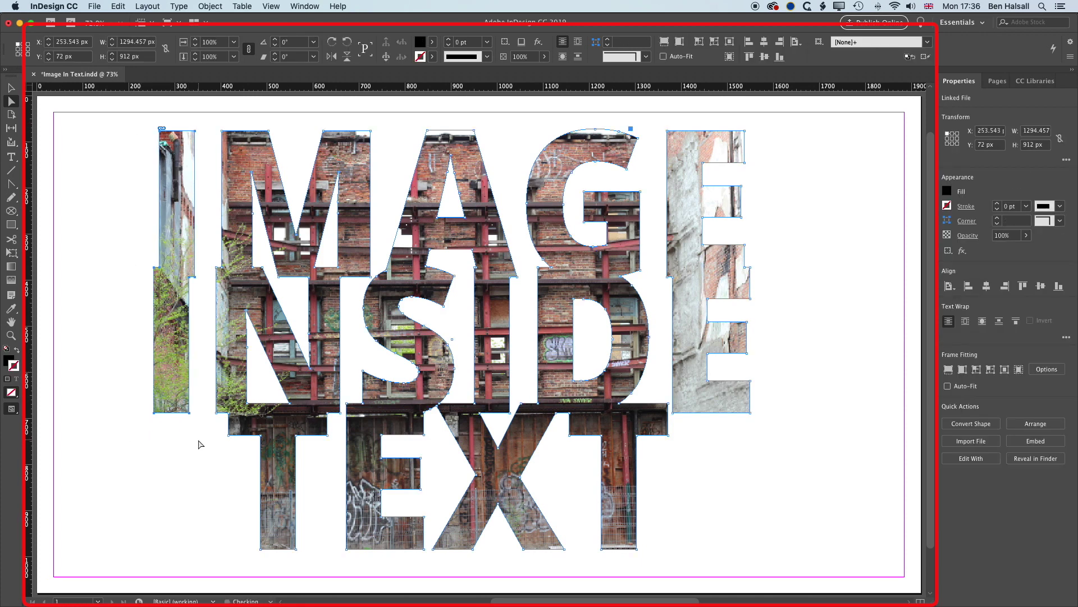
pyautogui.press('Right')
pyautogui.press('Right')
pyautogui.press('Right')
pyautogui.press('Right')
pyautogui.press('Right')
pyautogui.press('Right')
pyautogui.press('Right')
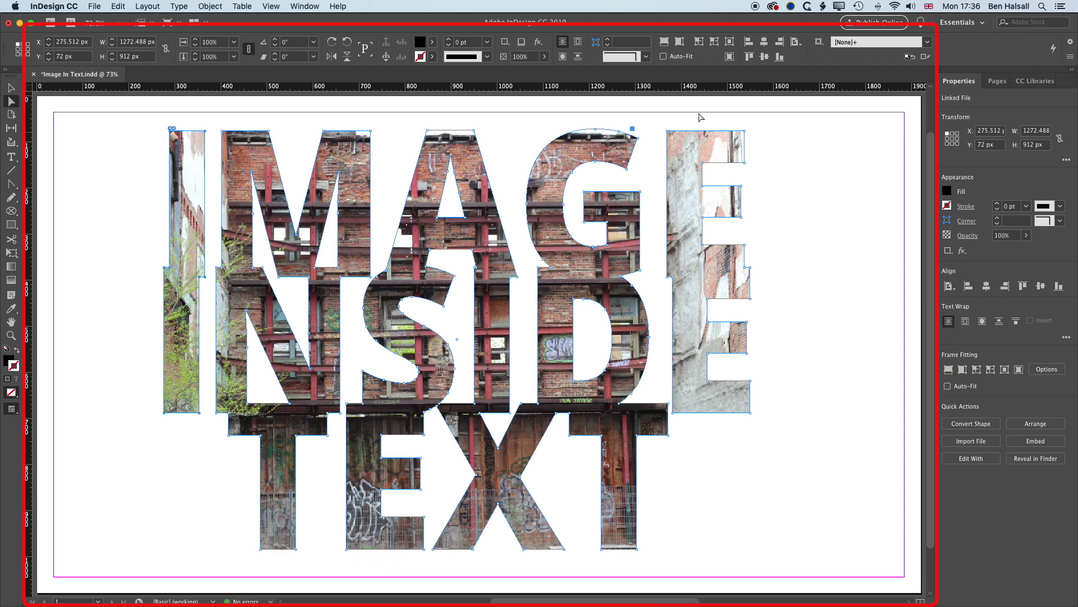
# - Nudge the E's right-side points left, narrowing the lettering to 1244 px, then deselect
pyautogui.moveTo(658, 121); pyautogui.dragTo(775, 376)
pyautogui.moveTo(760, 422); pyautogui.dragTo(670, 372)
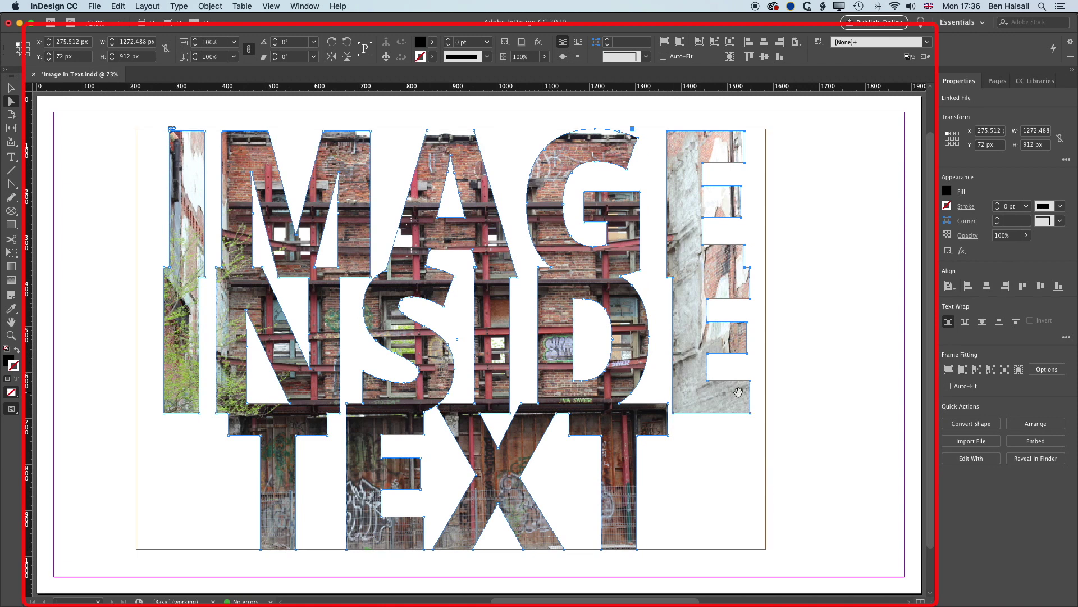
pyautogui.press('Left')
pyautogui.press('Left')
pyautogui.press('Left')
pyautogui.press('Left')
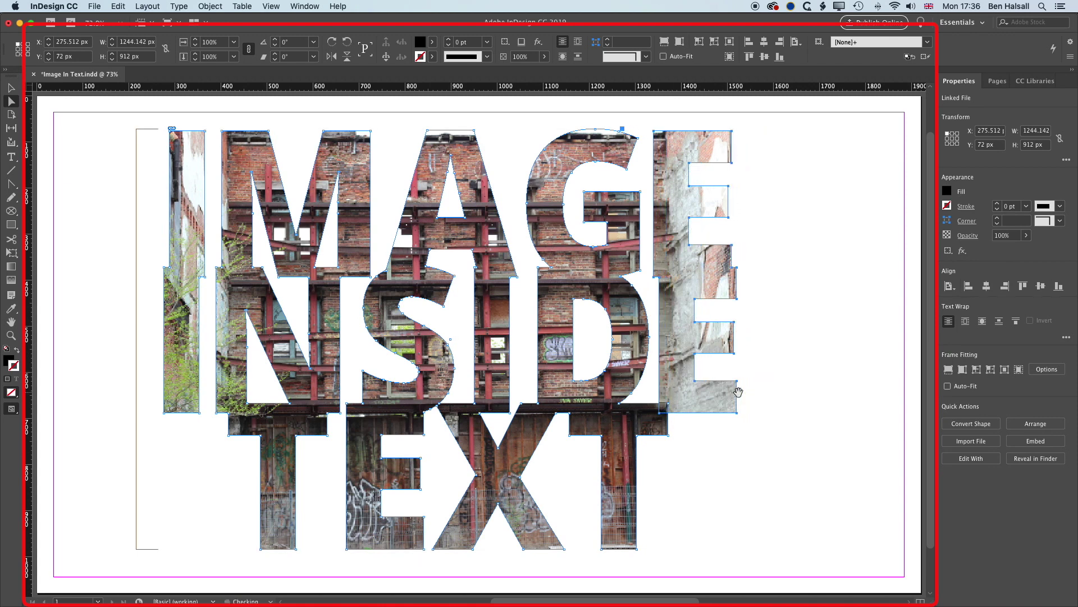
pyautogui.click(11, 88)
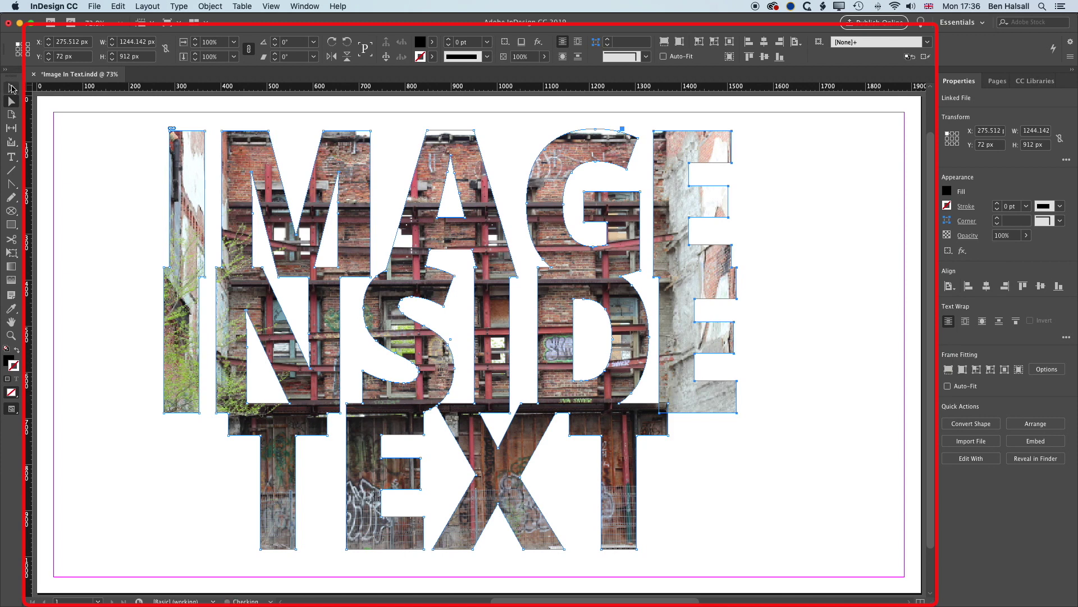
pyautogui.click(94, 133)
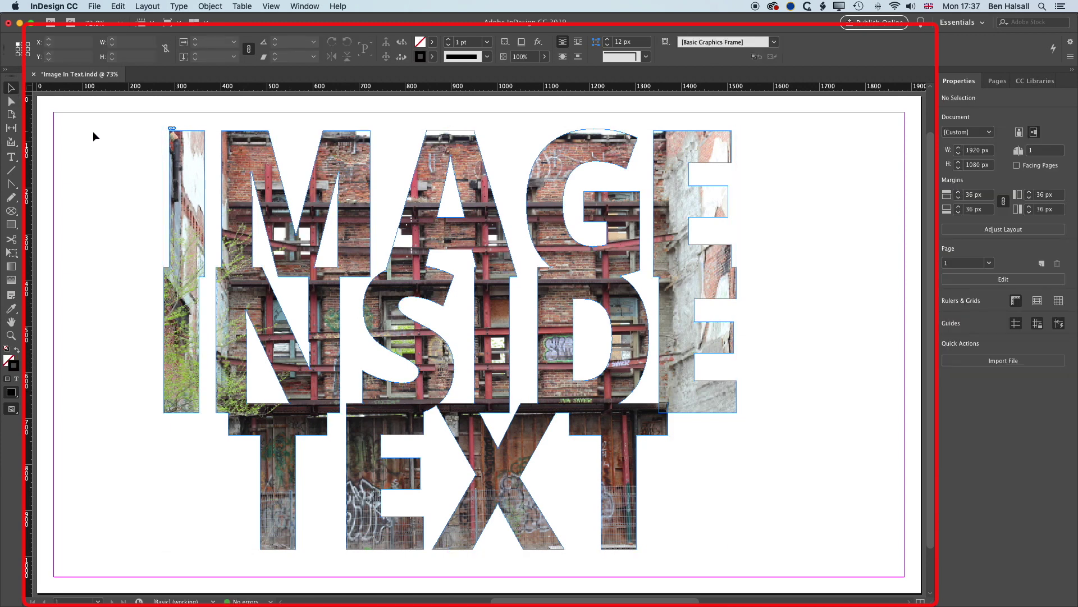
# - Save the Image In Text document and begin exporting it in PNG format
pyautogui.click(98, 3)
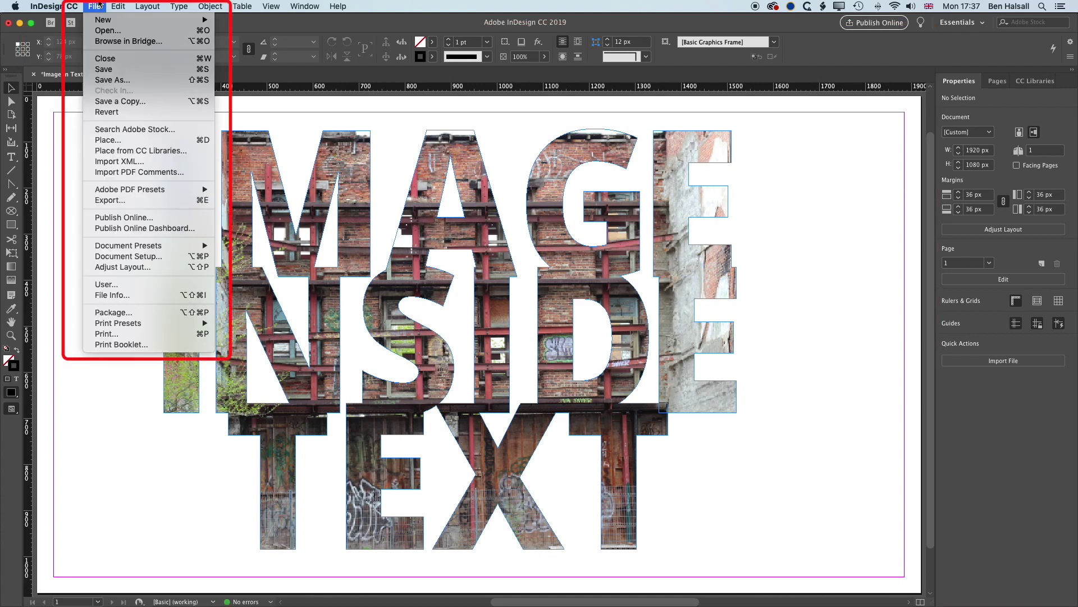
pyautogui.click(111, 70)
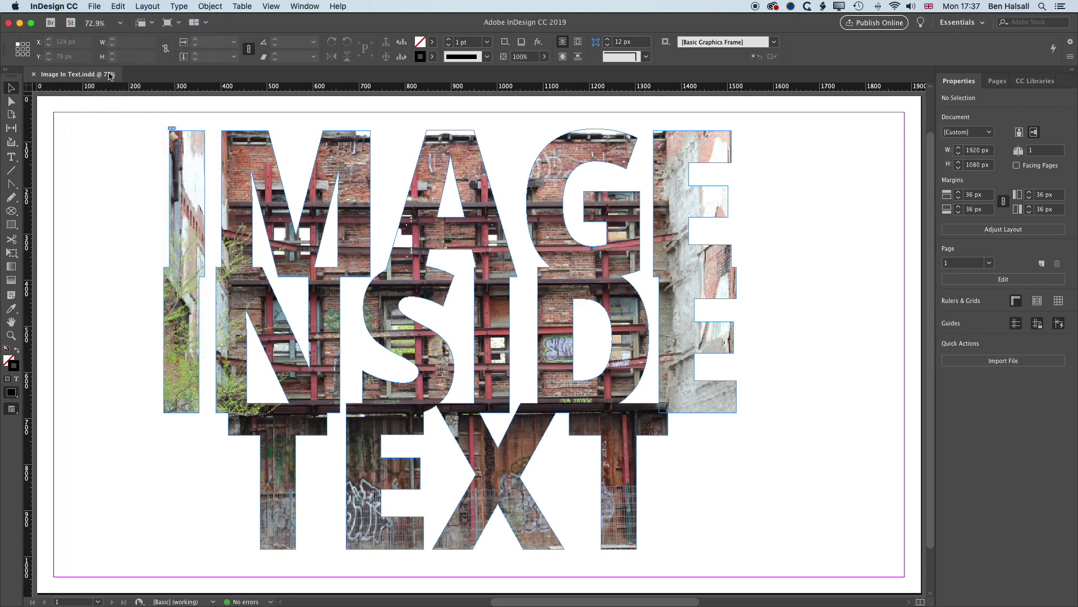
pyautogui.click(97, 5)
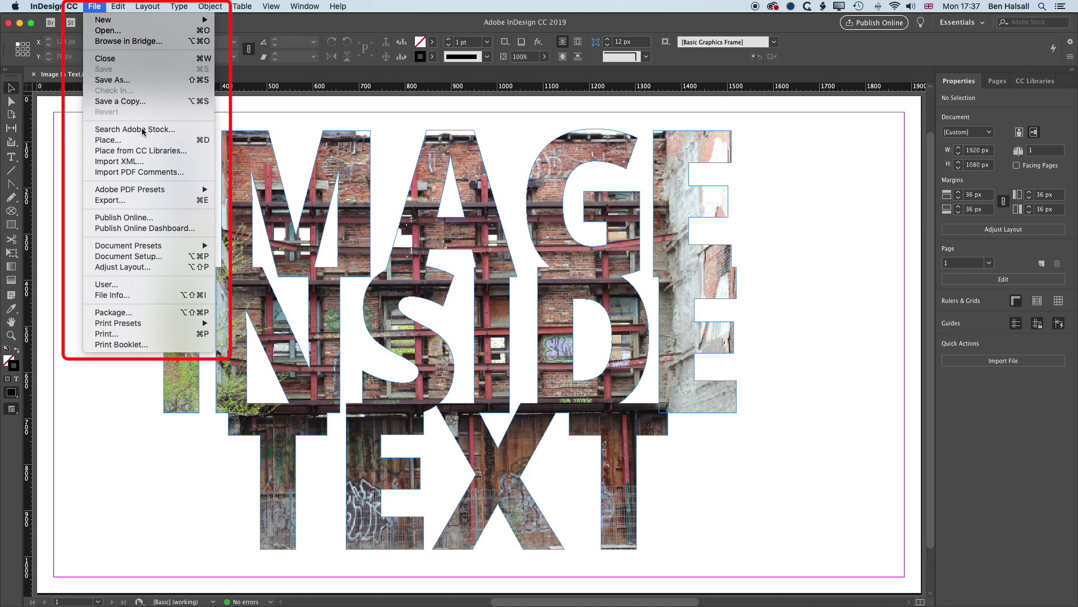
pyautogui.click(166, 200)
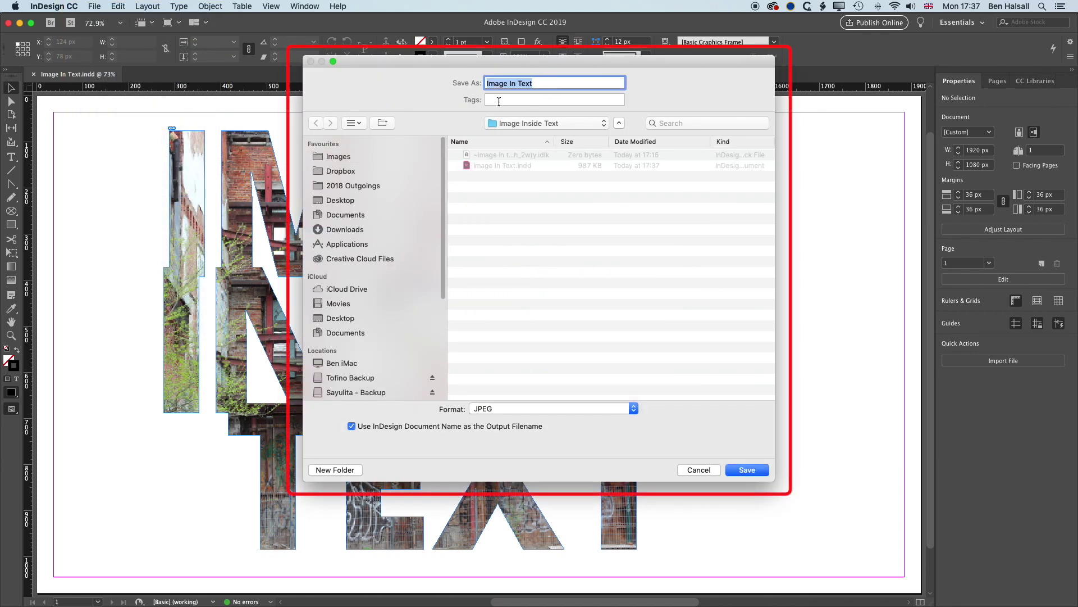
pyautogui.click(523, 409)
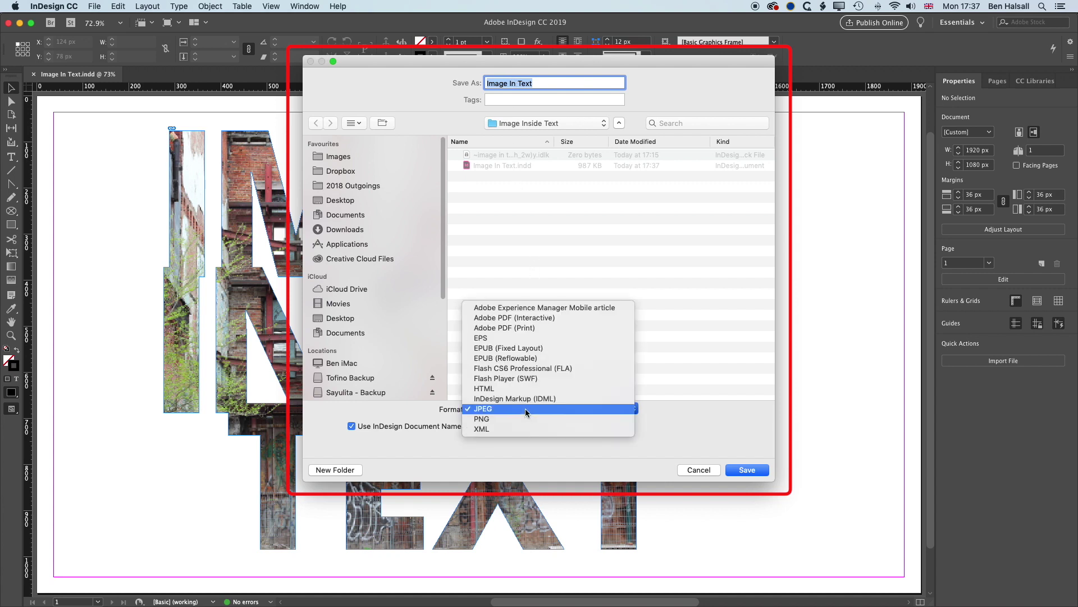
pyautogui.click(520, 418)
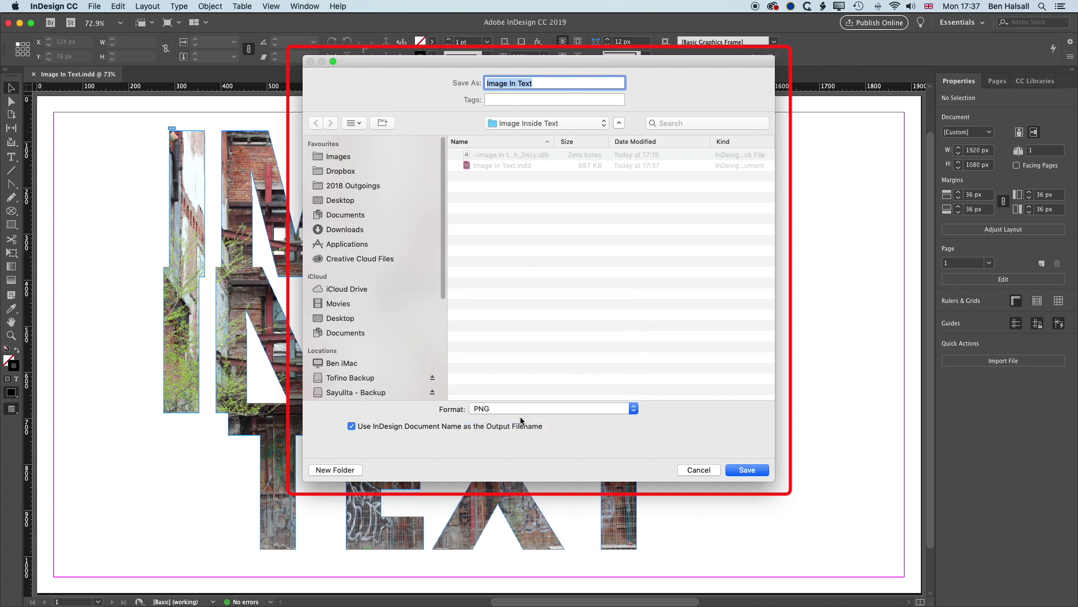
pyautogui.click(762, 475)
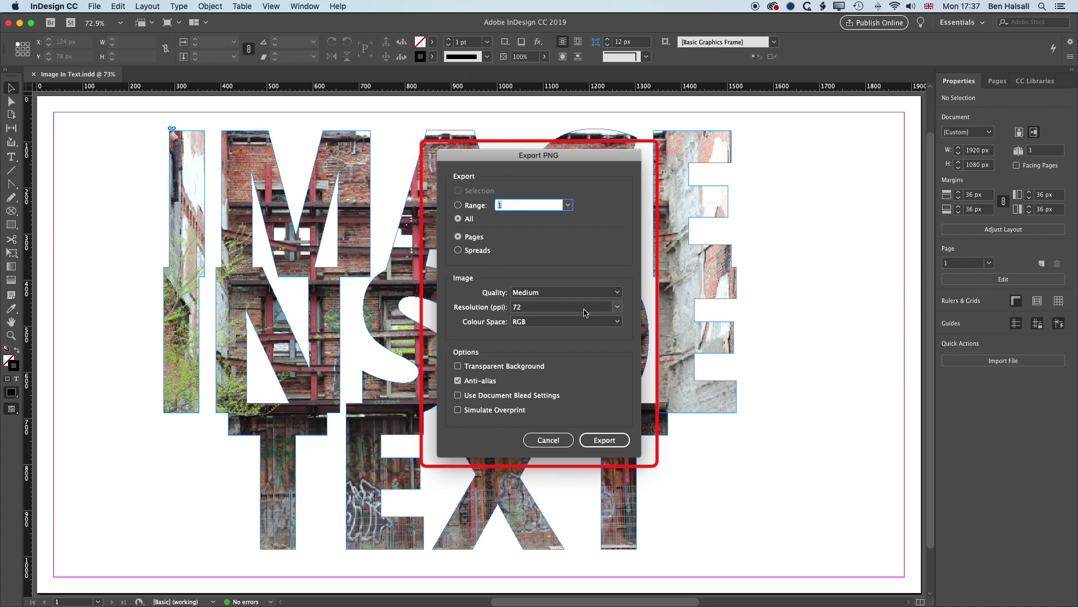
# - Export the page as a 300 ppi, Maximum-quality PNG with a transparent background
pyautogui.click(617, 308)
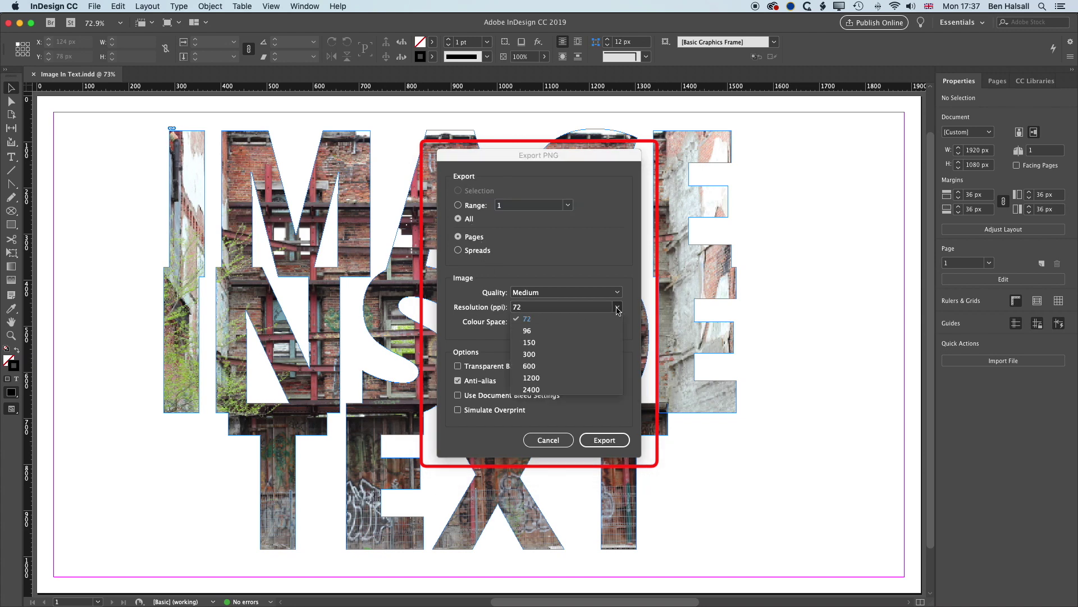
pyautogui.click(545, 355)
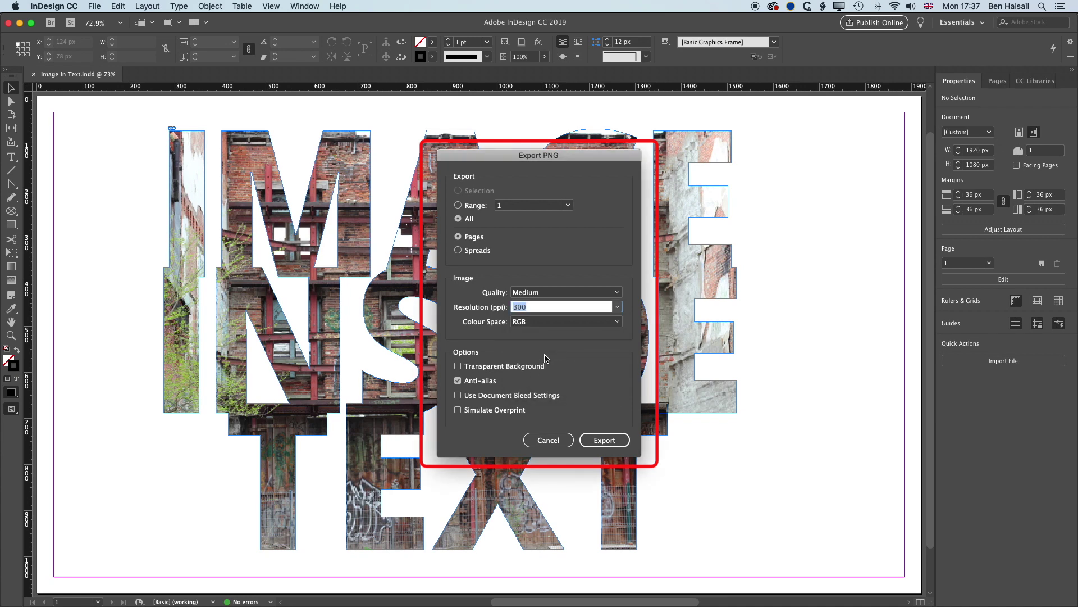
pyautogui.click(604, 297)
pyautogui.click(604, 293)
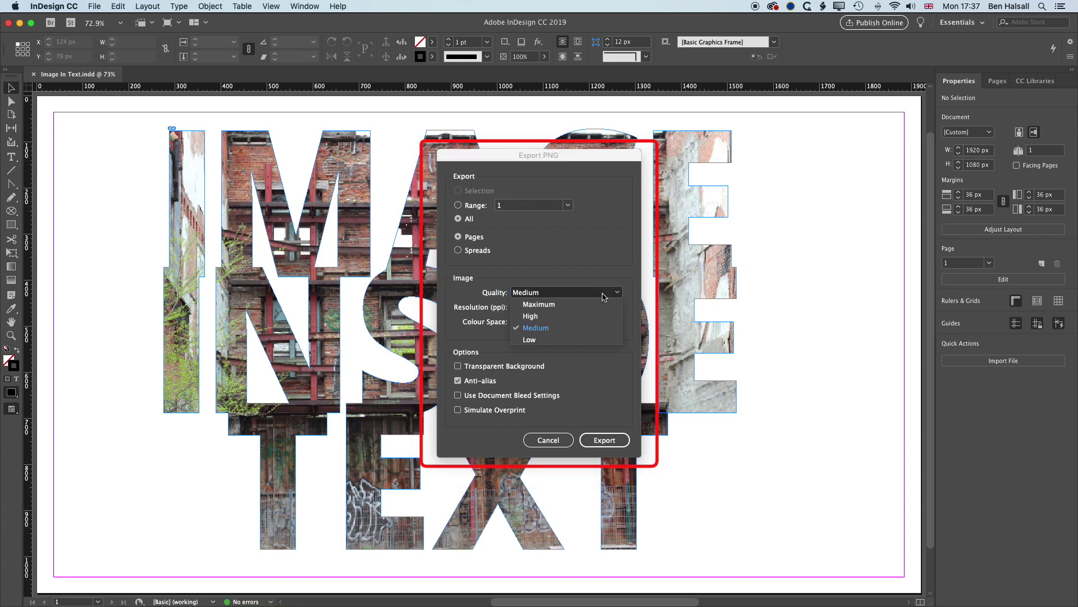
pyautogui.click(572, 308)
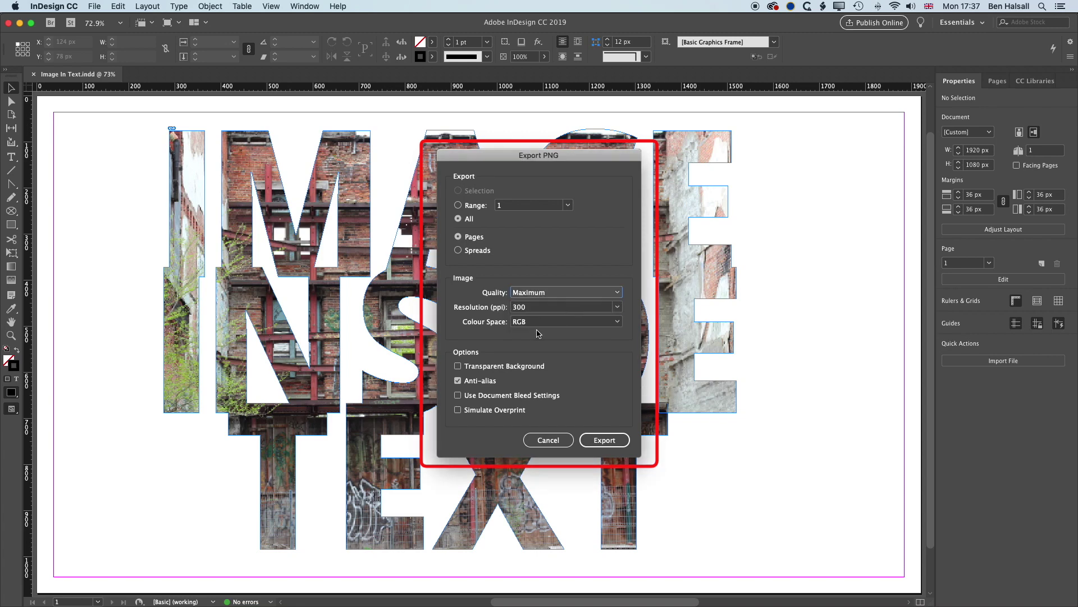
pyautogui.click(458, 367)
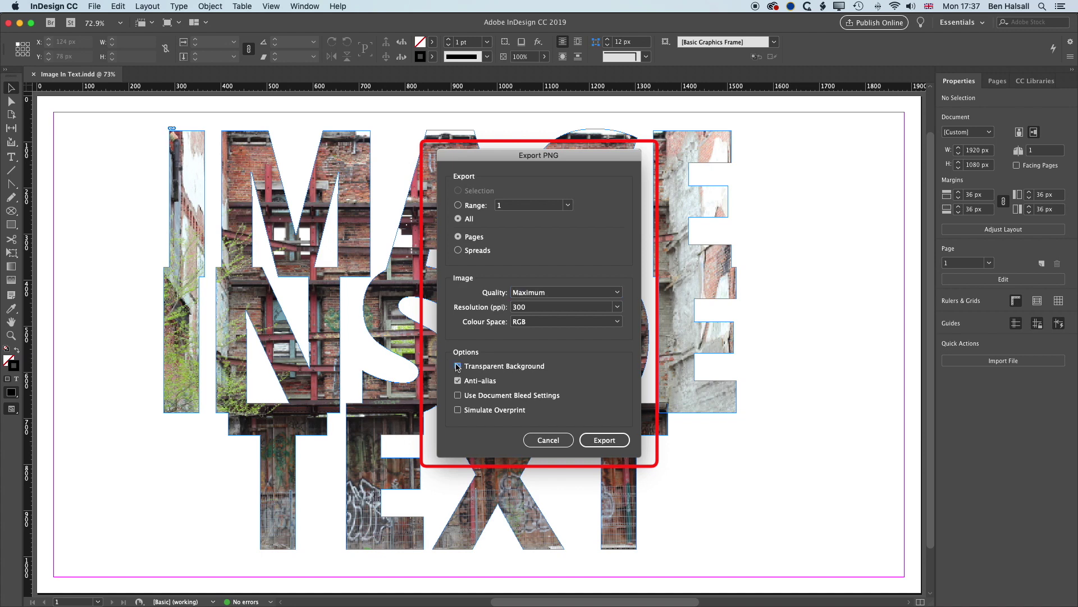
pyautogui.click(458, 367)
pyautogui.click(612, 441)
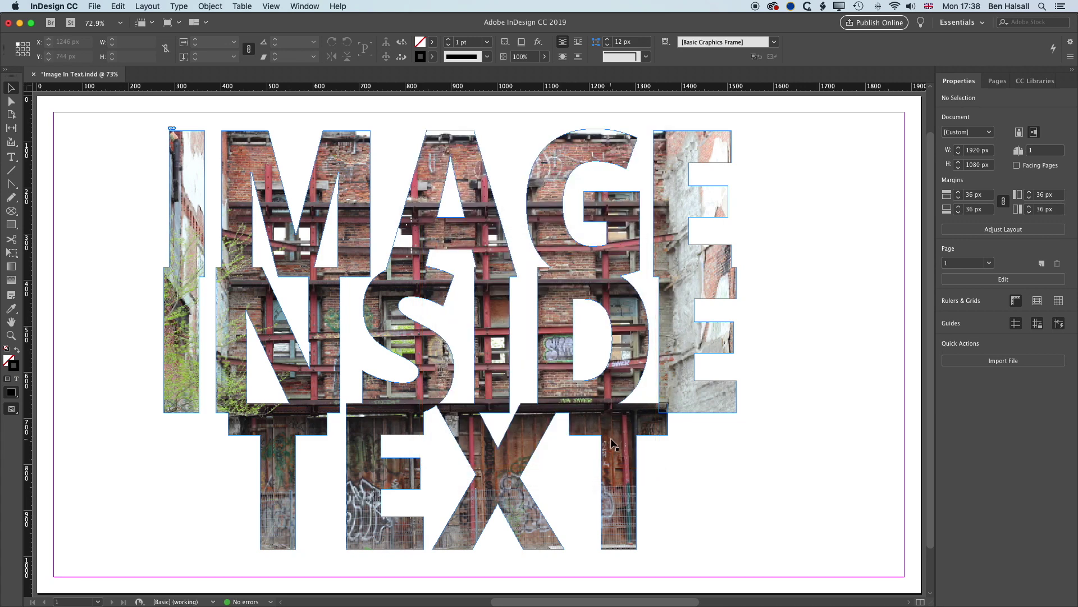
pyautogui.press('super+Tab')
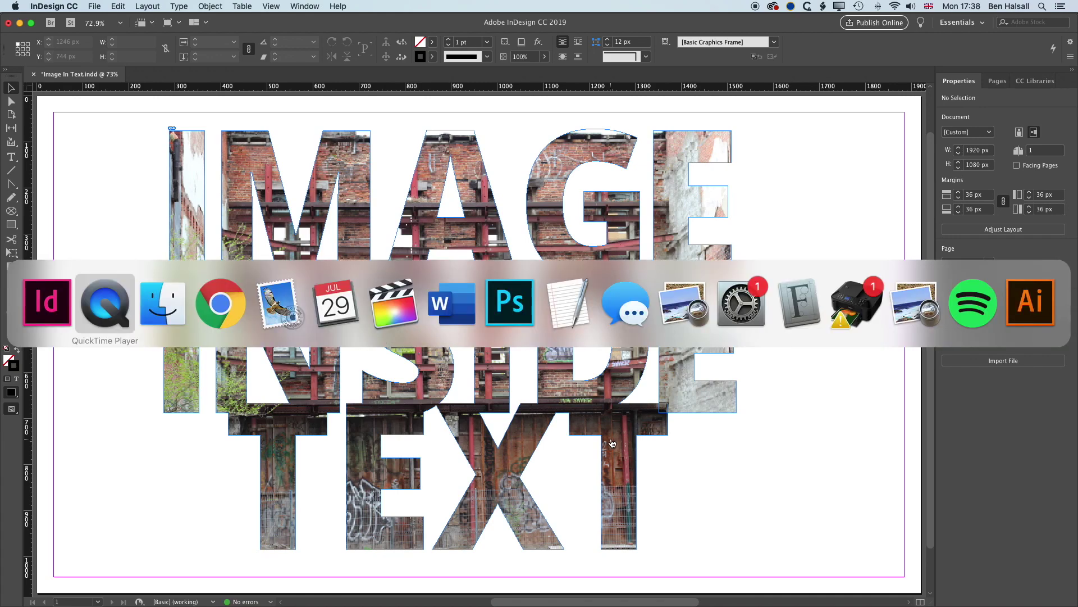
# - In Final Cut Pro, append a copy of the 20170312_191246 clip to the Mexico project's end
pyautogui.press('super+Tab')
pyautogui.press('super+Tab')
pyautogui.press('super+Tab')
pyautogui.press('super+Tab')
pyautogui.press('super+Tab')
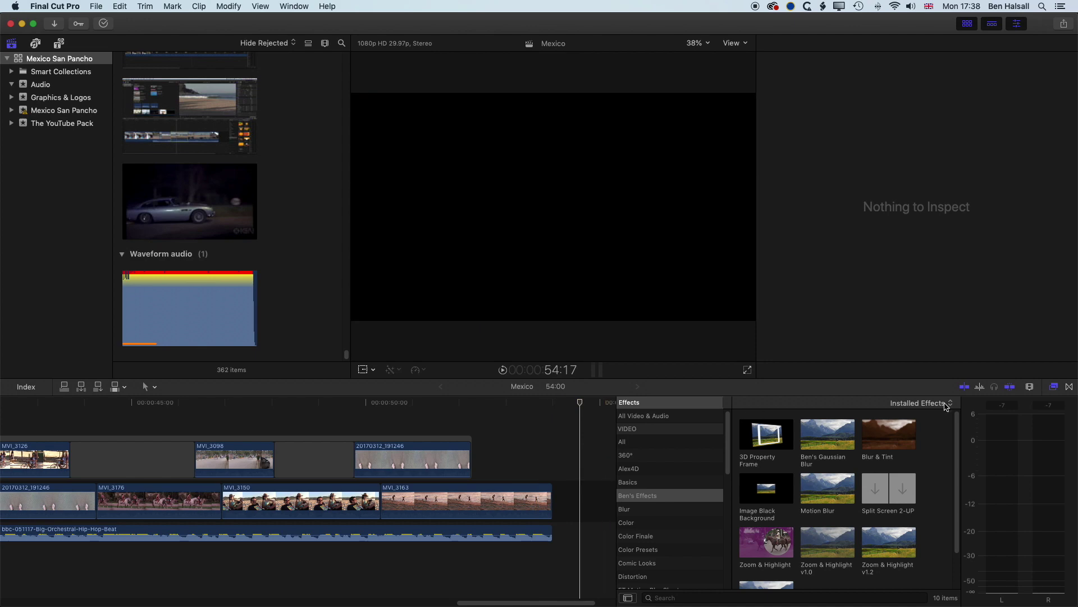
pyautogui.click(1055, 387)
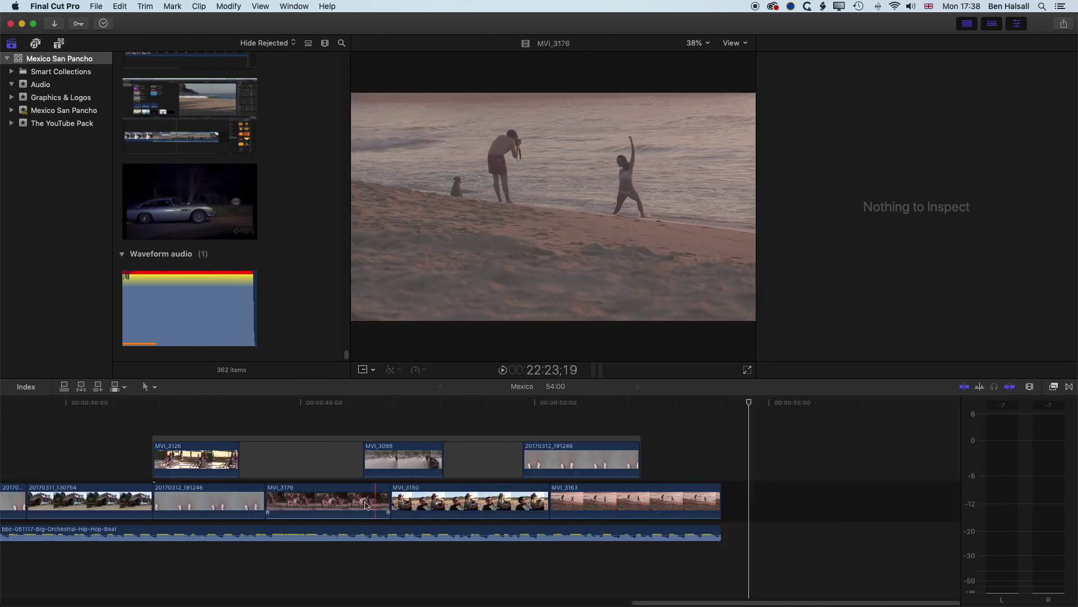
pyautogui.click(95, 500)
pyautogui.press('ctrl+super+s')
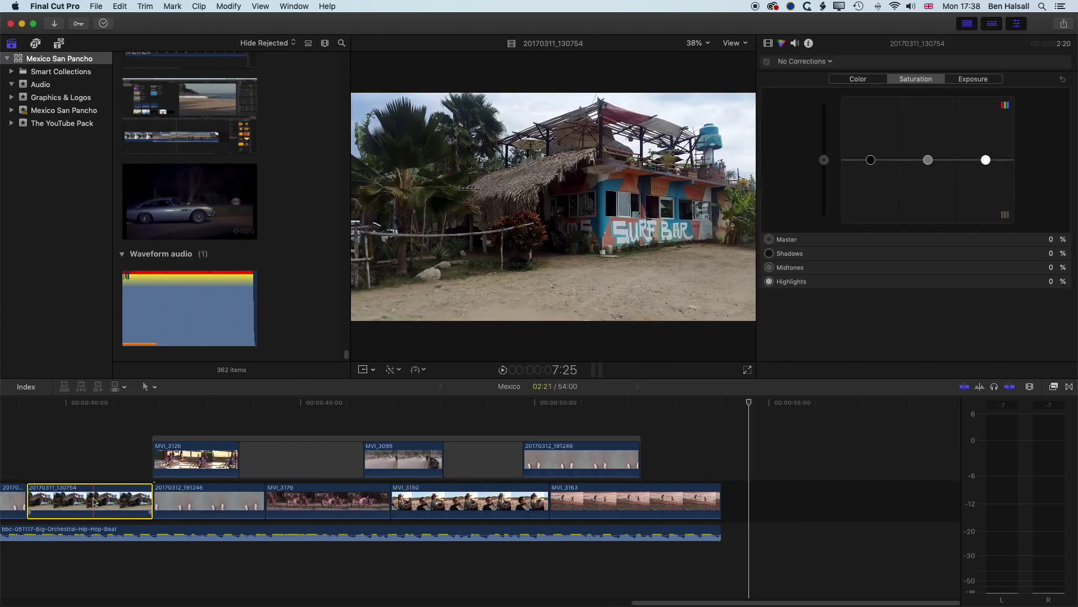
pyautogui.click(208, 500)
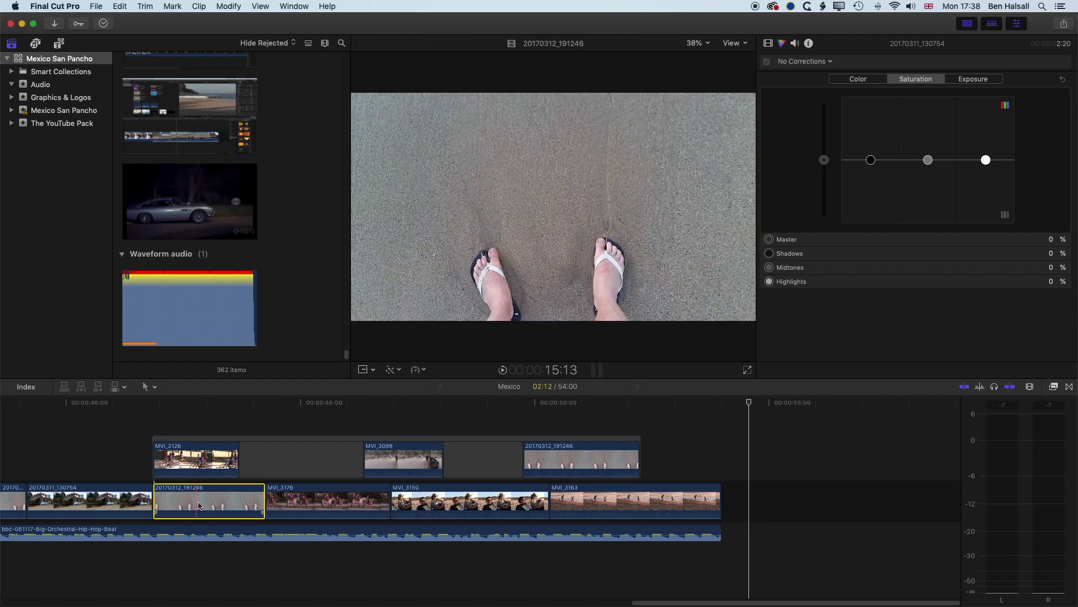
pyautogui.moveTo(208, 500); pyautogui.dragTo(908, 490)
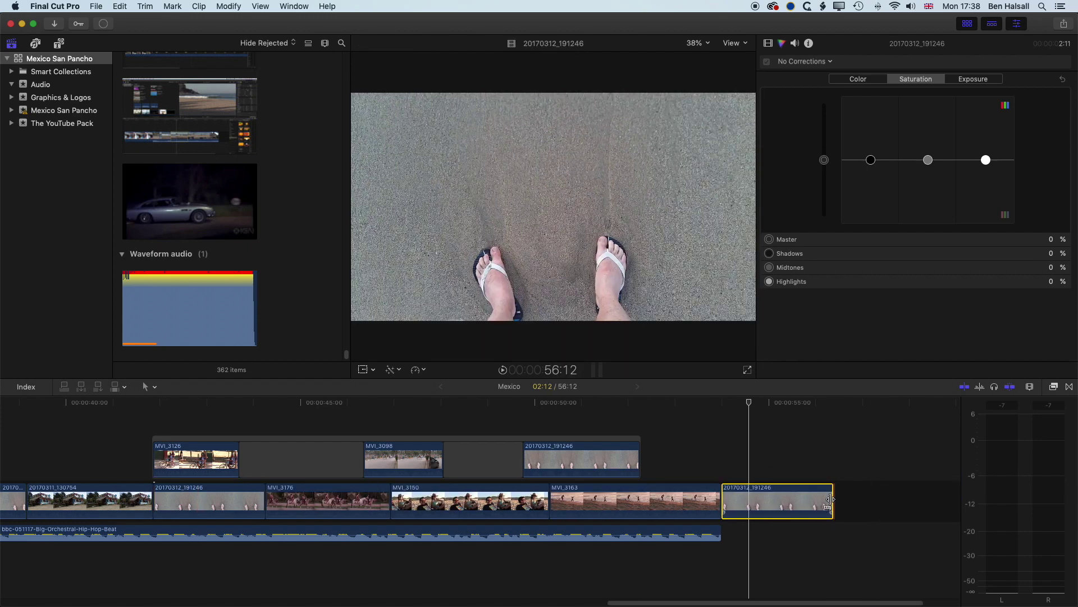
# - Open the Media Import window via File > Import > Media
pyautogui.click(97, 6)
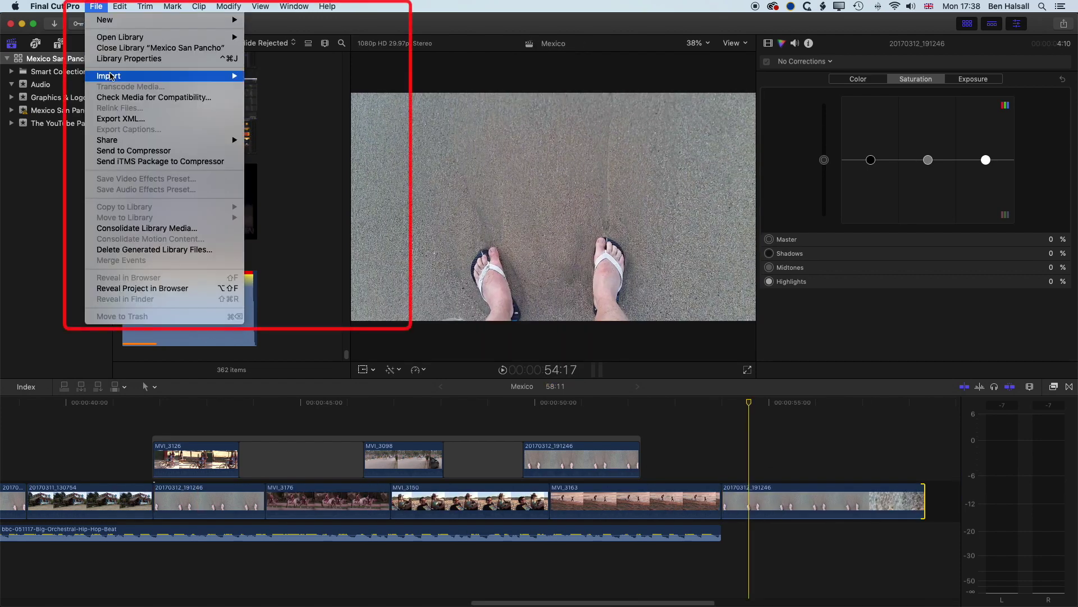
pyautogui.moveTo(213, 76)
pyautogui.click(285, 79)
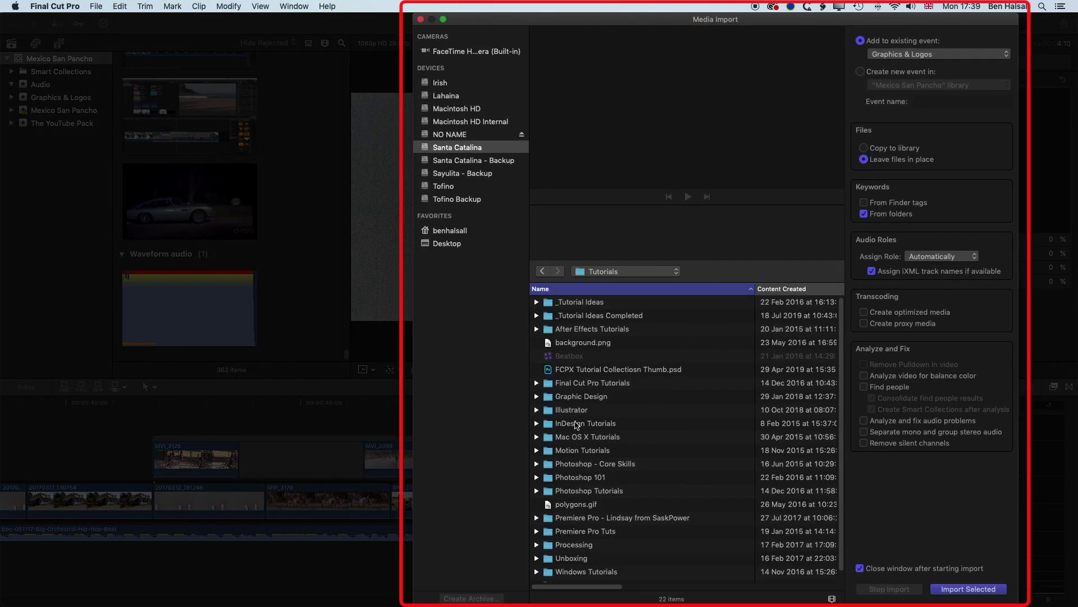
# - Import Image In Text.png from InDesign Tutorials > Image Inside Text and connect it above the last beach clip
pyautogui.doubleClick(576, 424)
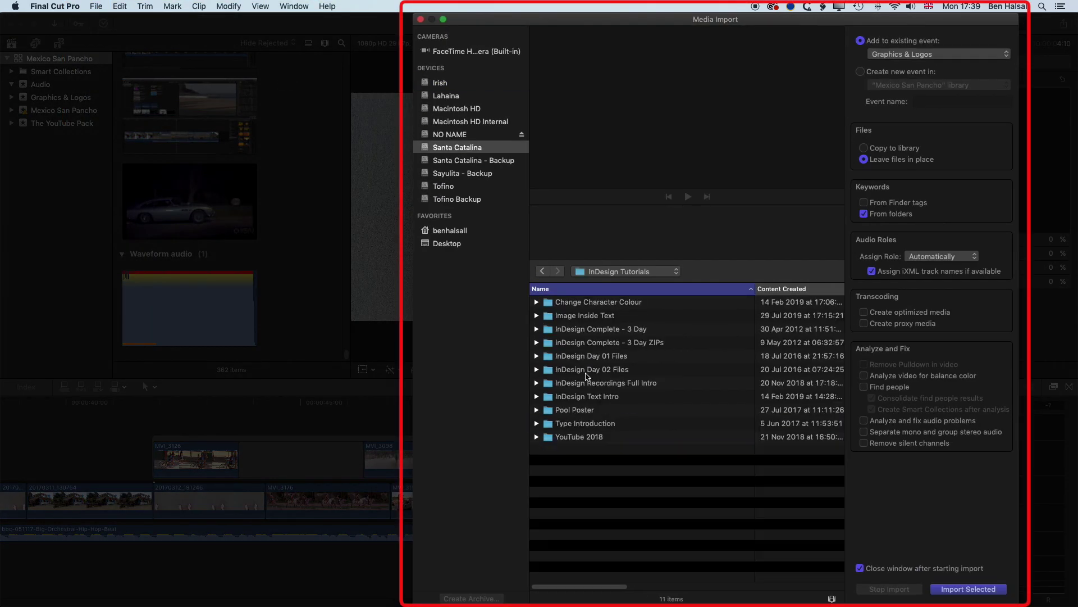
pyautogui.doubleClick(568, 316)
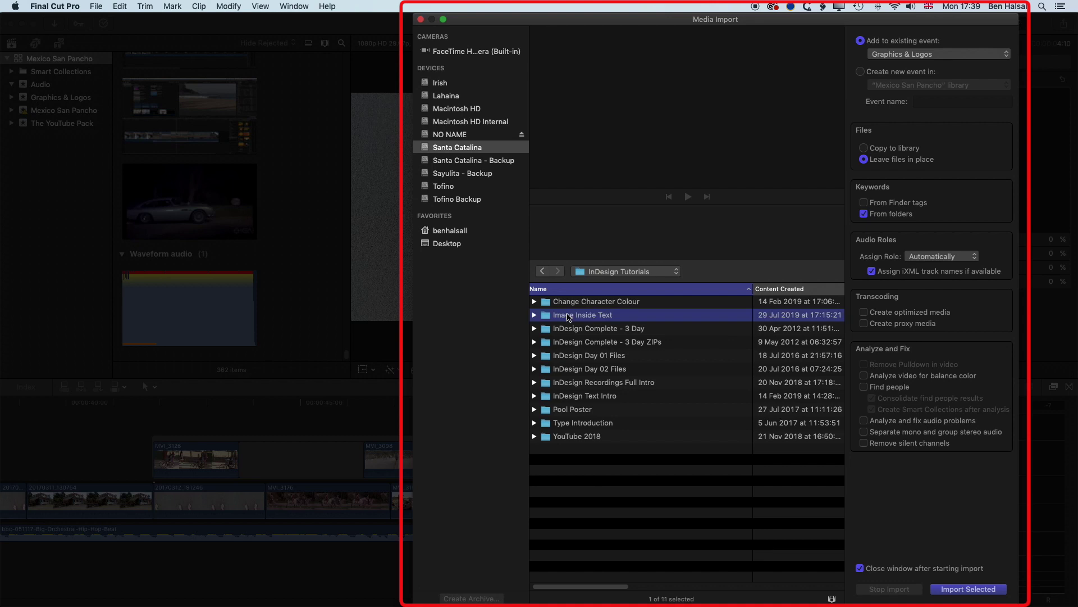
pyautogui.click(569, 332)
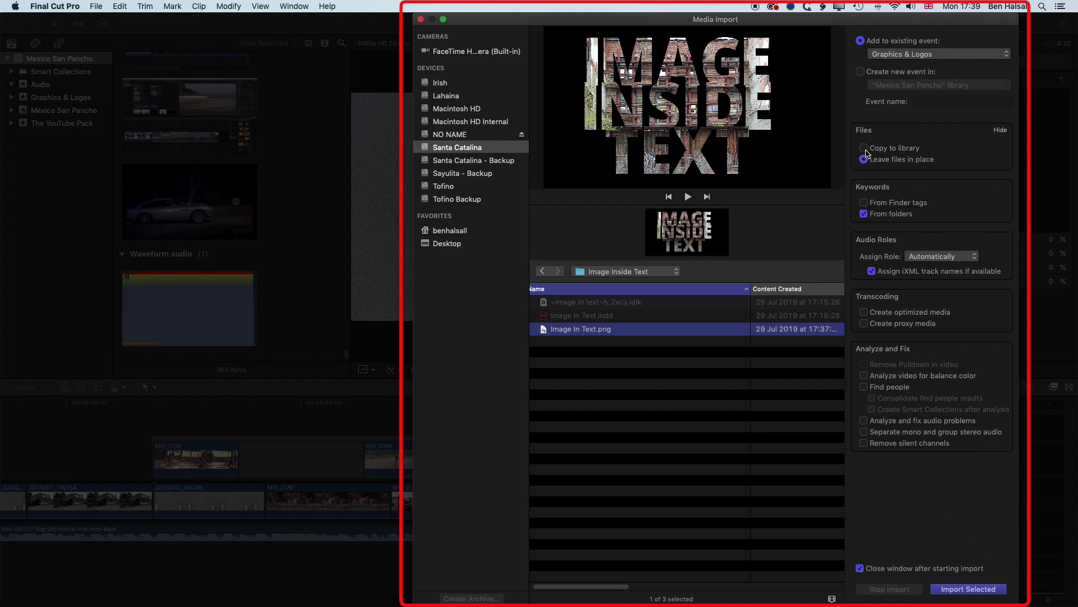
pyautogui.click(970, 591)
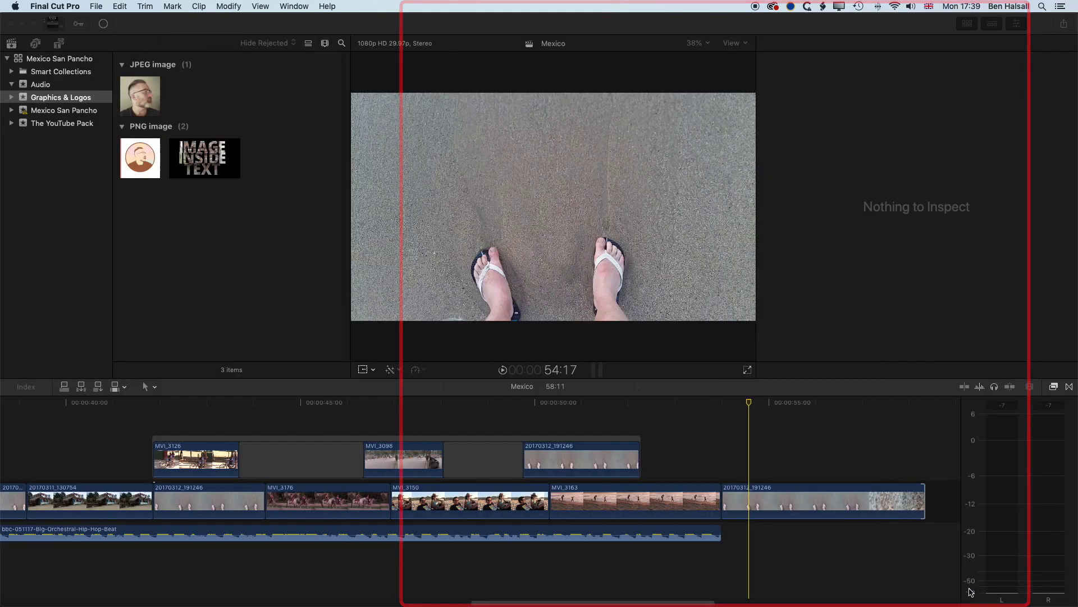
pyautogui.press('super+6')
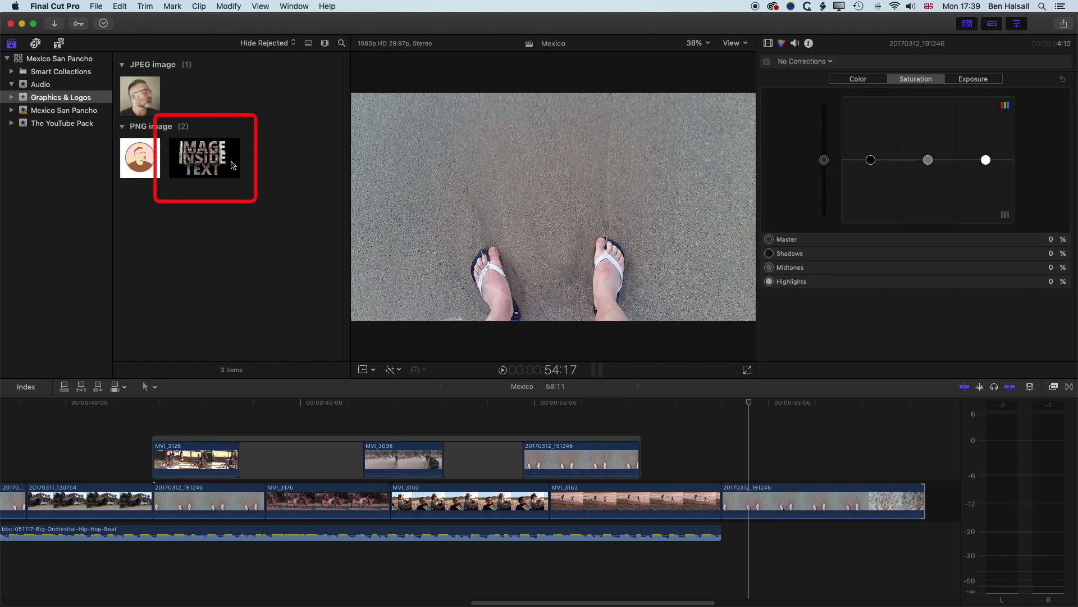
pyautogui.moveTo(210, 162); pyautogui.dragTo(730, 461)
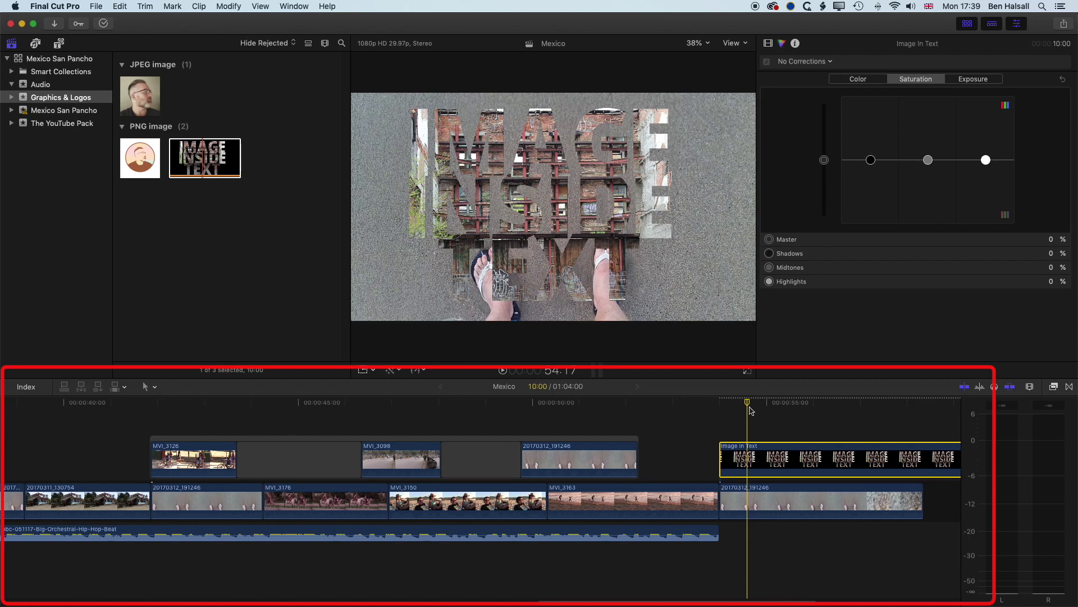
# - Fade the 20170312_191246 beach clip to about 21% opacity, then select the Image In Text clip
pyautogui.click(741, 503)
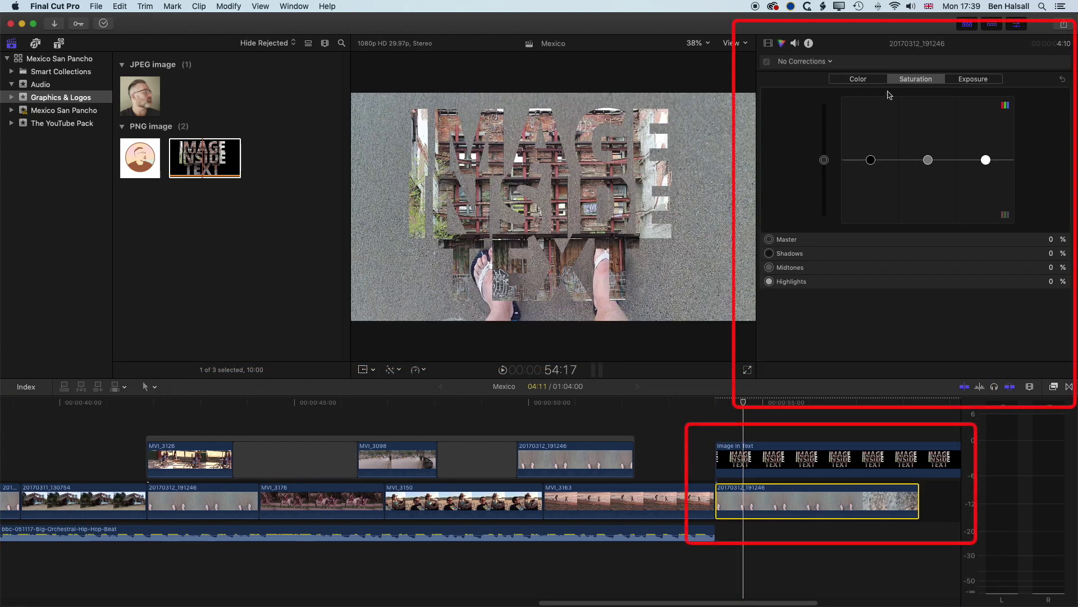
pyautogui.click(768, 43)
pyautogui.moveTo(983, 89); pyautogui.dragTo(870, 89)
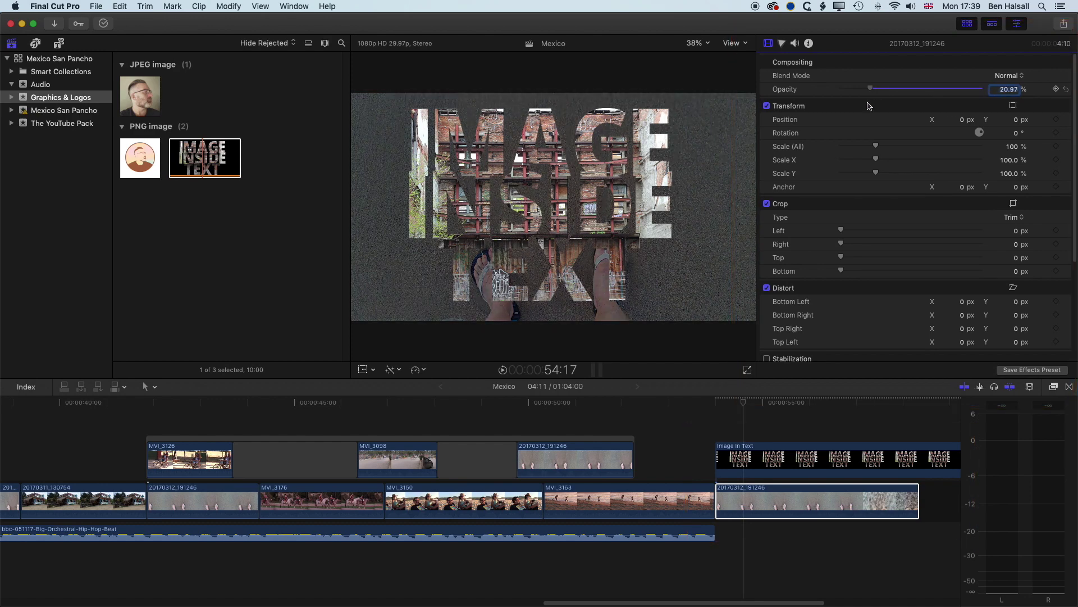
pyautogui.click(764, 402)
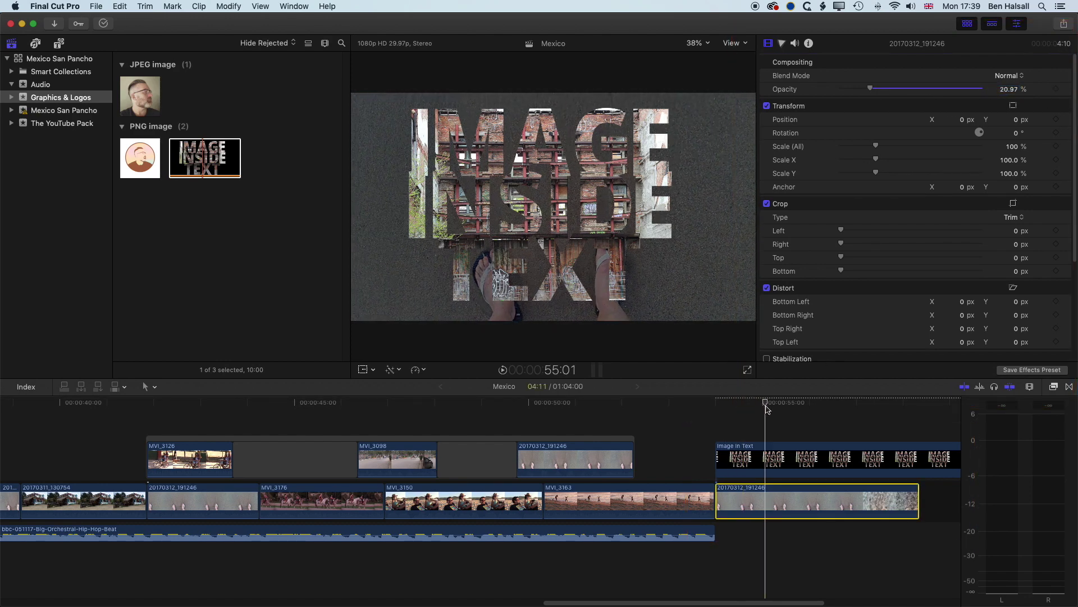
pyautogui.click(773, 462)
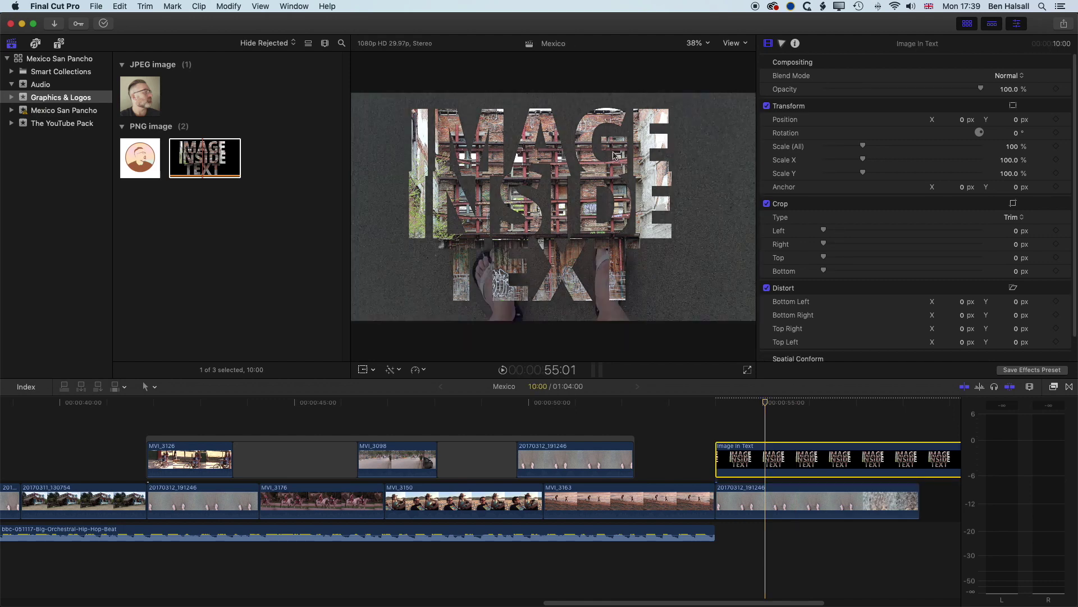
pyautogui.scroll(-3, 820, 337)
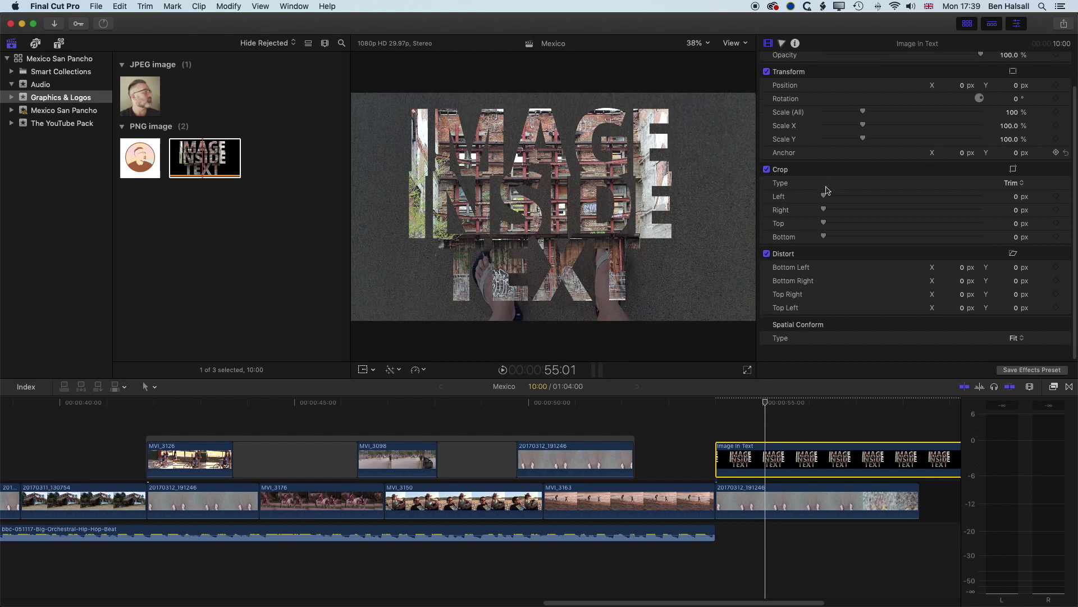
# - Set the Image In Text clip's Spatial Conform to None and adjust its Scale (All) value
pyautogui.click(1014, 348)
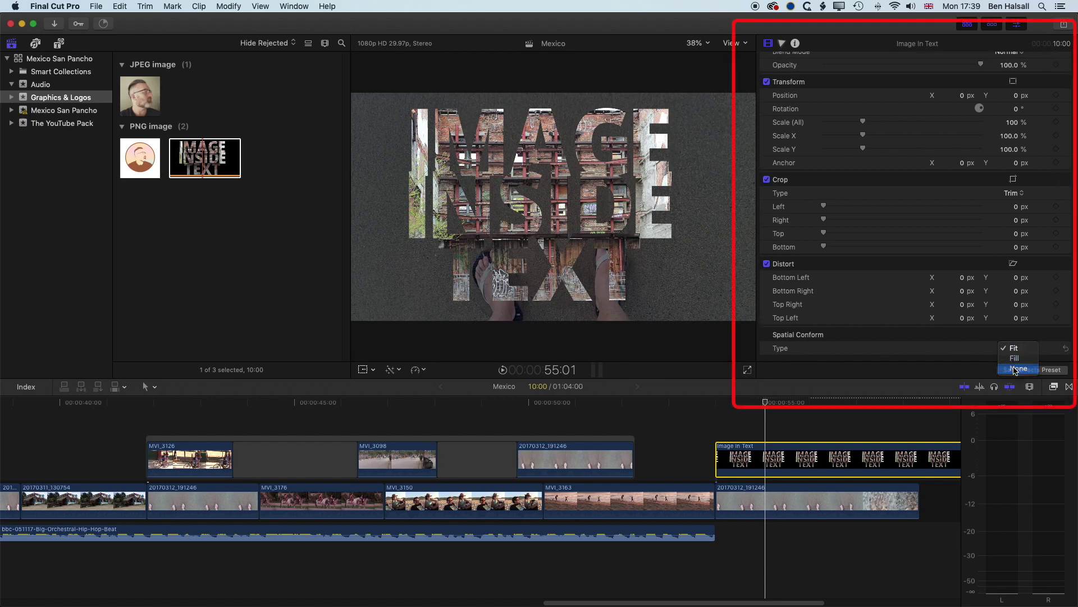
pyautogui.click(1017, 368)
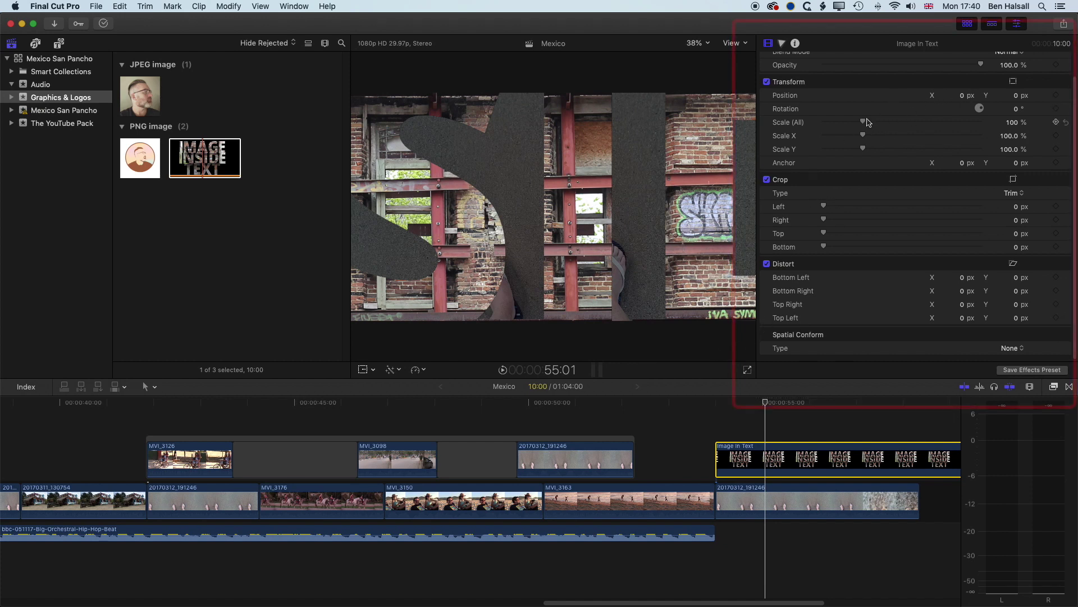
pyautogui.moveTo(862, 121)
pyautogui.mouseDown()
pyautogui.moveTo(839, 123)
pyautogui.moveTo(887, 123)
pyautogui.moveTo(836, 123)
pyautogui.mouseUp()
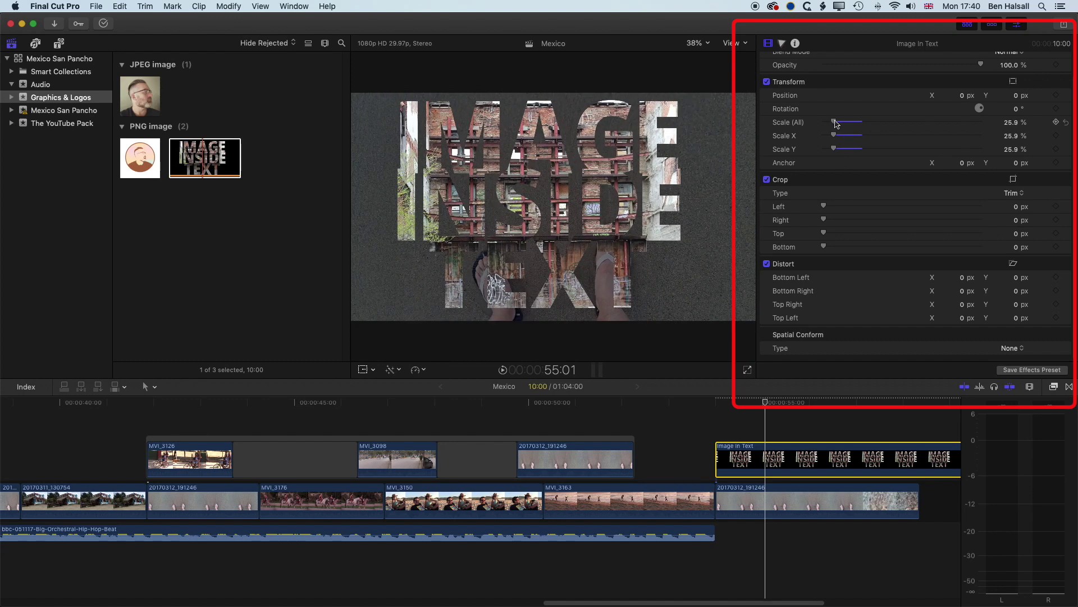
pyautogui.click(1010, 122)
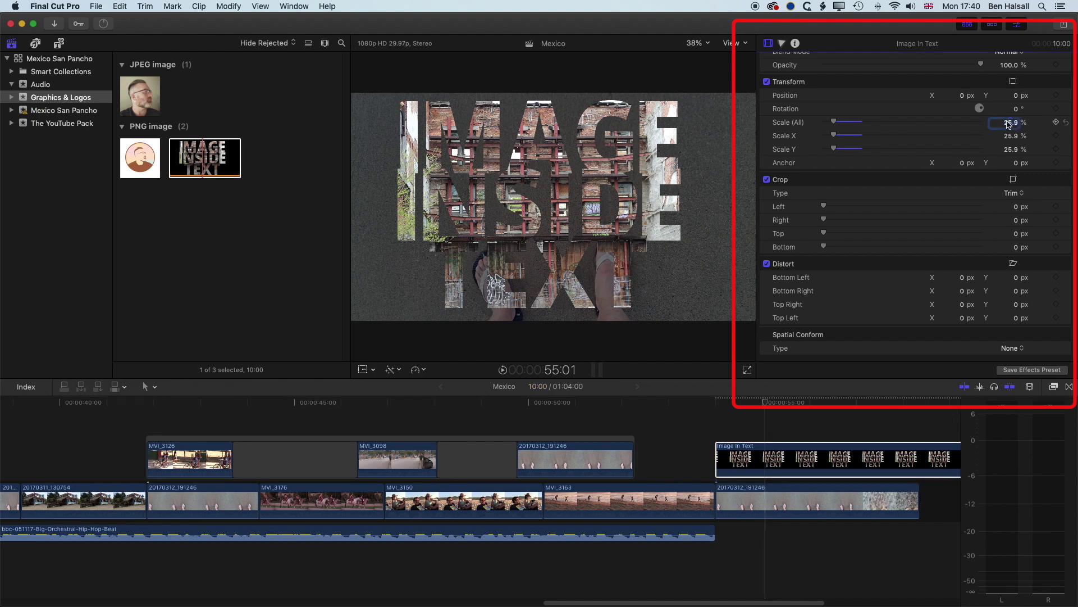
pyautogui.press('Tab')
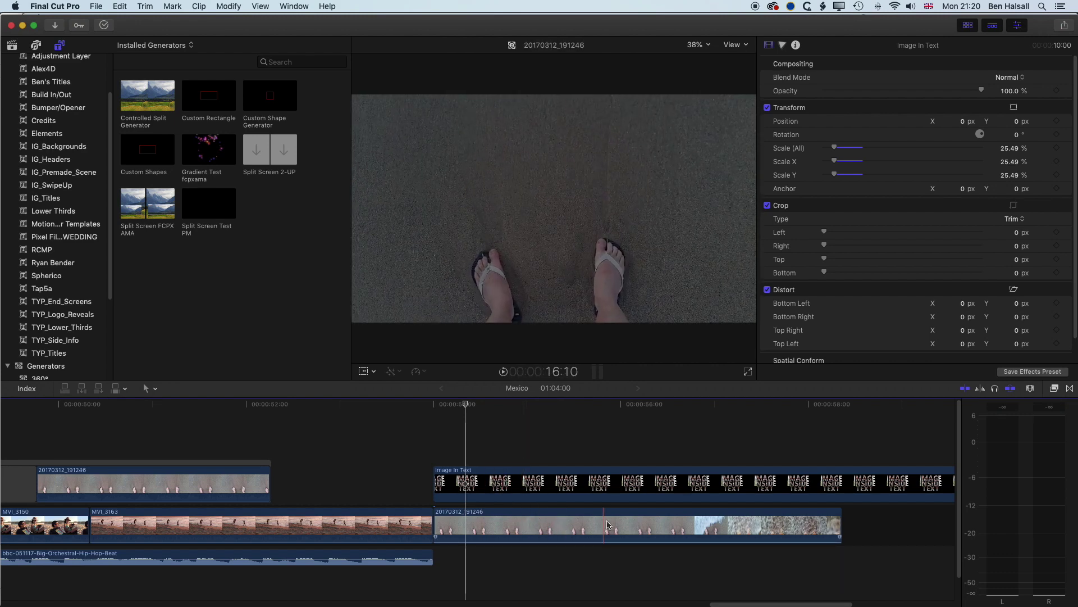
# - Restore the beach clip to 100% opacity and blade the Image In Text clip where the beach clip ends
pyautogui.click(589, 530)
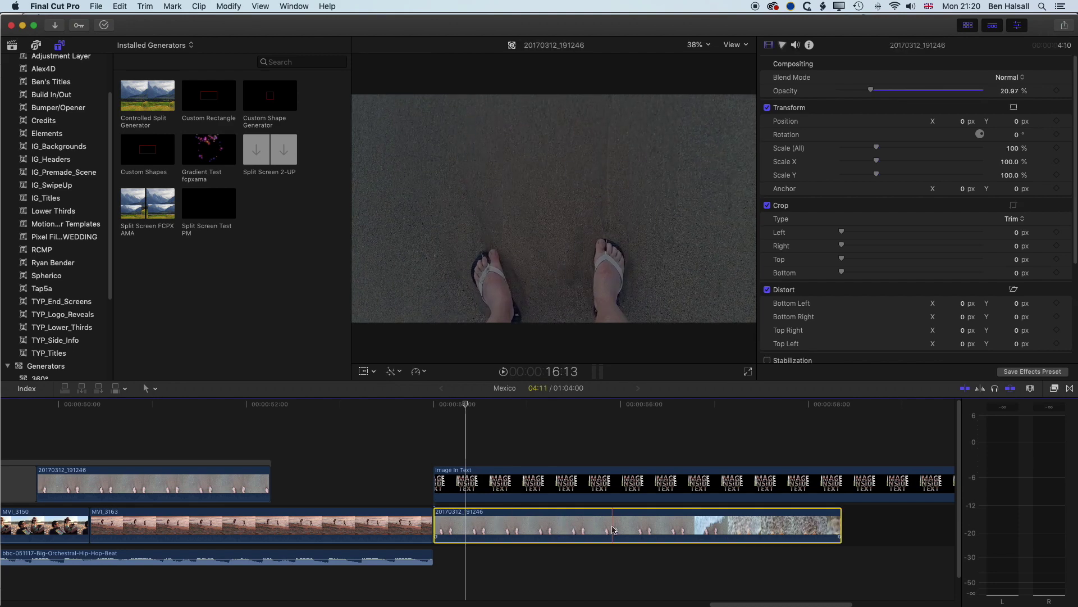
pyautogui.moveTo(872, 92); pyautogui.dragTo(1001, 91)
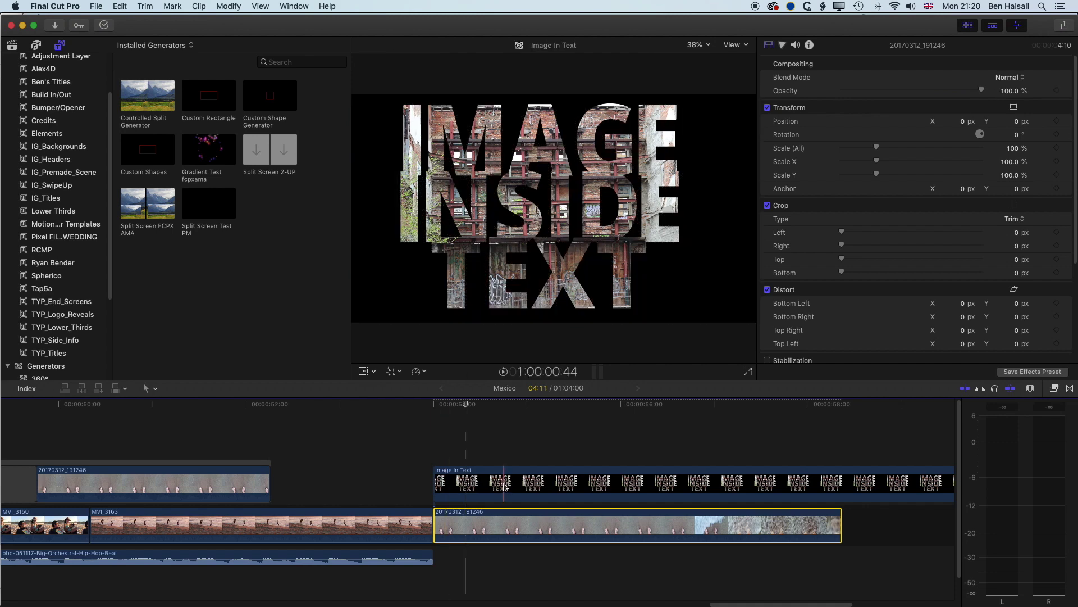
pyautogui.click(528, 483)
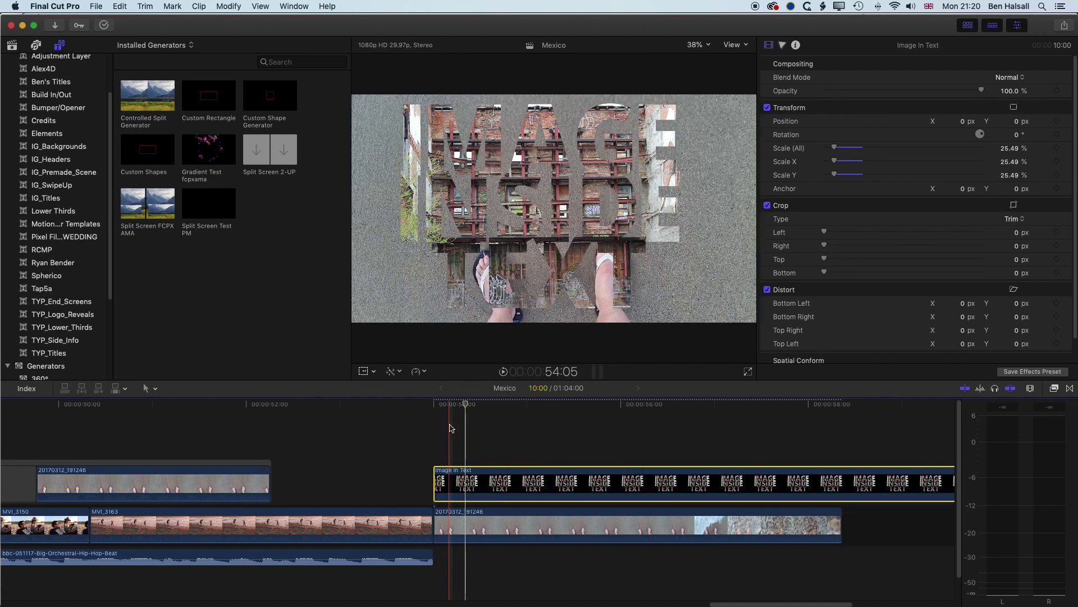
pyautogui.click(154, 388)
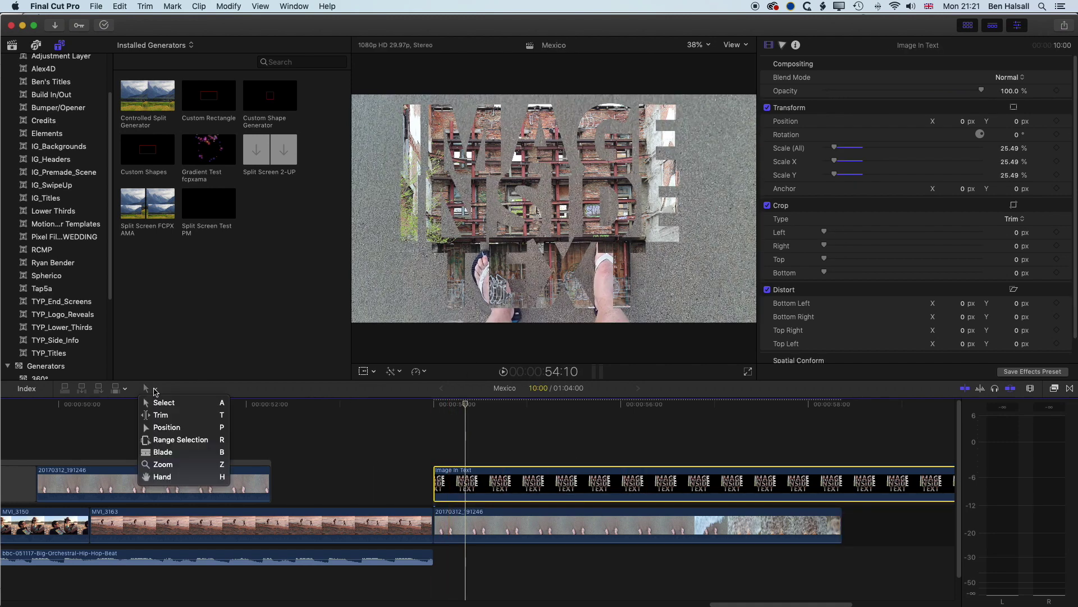
pyautogui.click(163, 452)
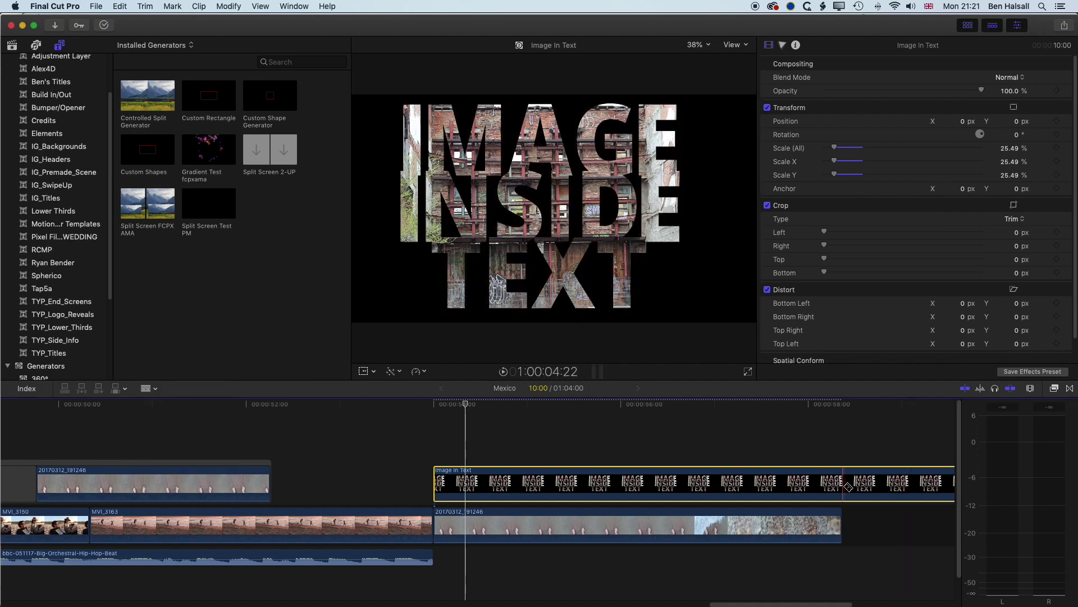
pyautogui.click(845, 484)
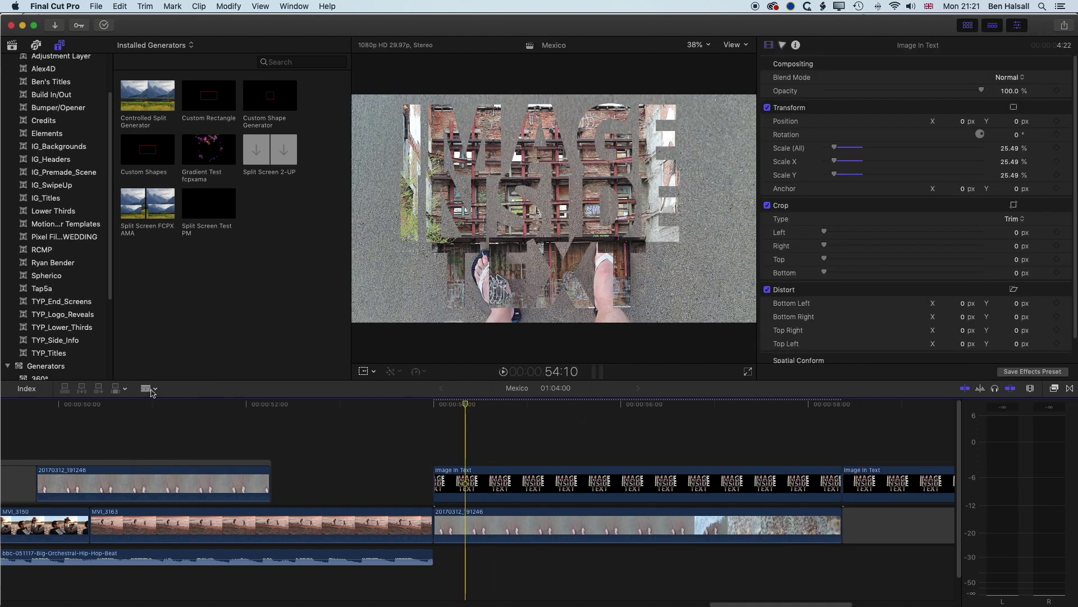
# - Delete the leftover Image In Text piece past the beach clip and reselect the trimmed clip
pyautogui.click(151, 390)
pyautogui.click(163, 404)
pyautogui.moveTo(892, 443); pyautogui.dragTo(895, 568)
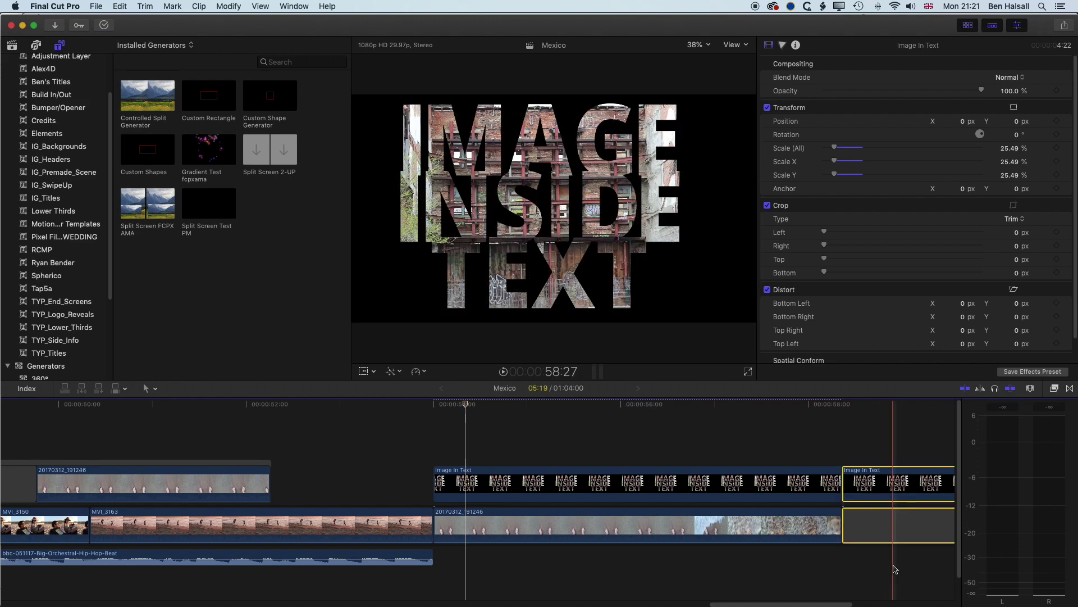
pyautogui.press('Delete')
pyautogui.click(666, 405)
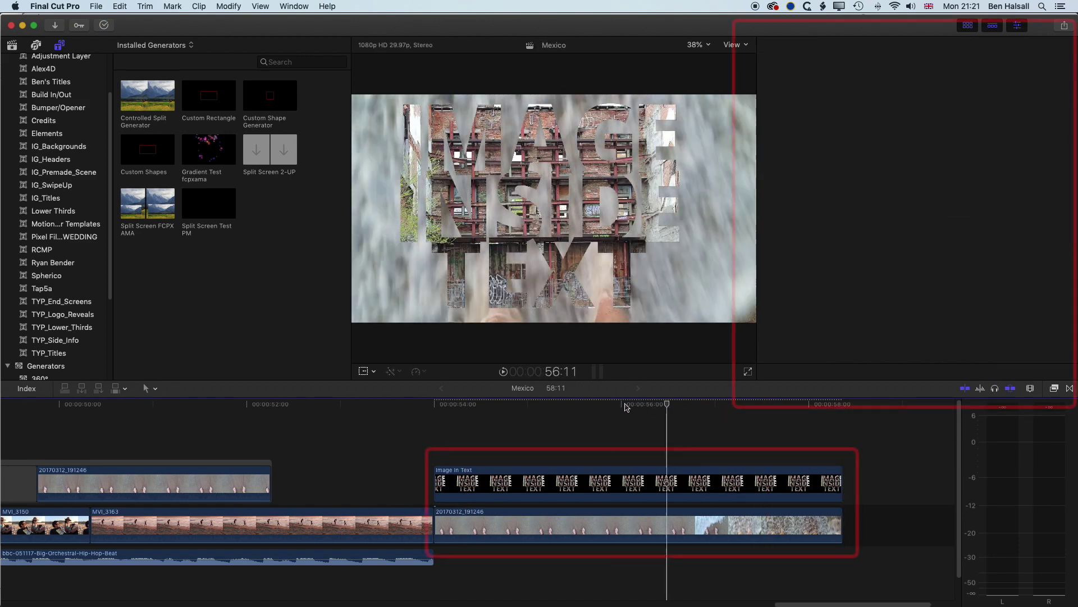
pyautogui.click(596, 484)
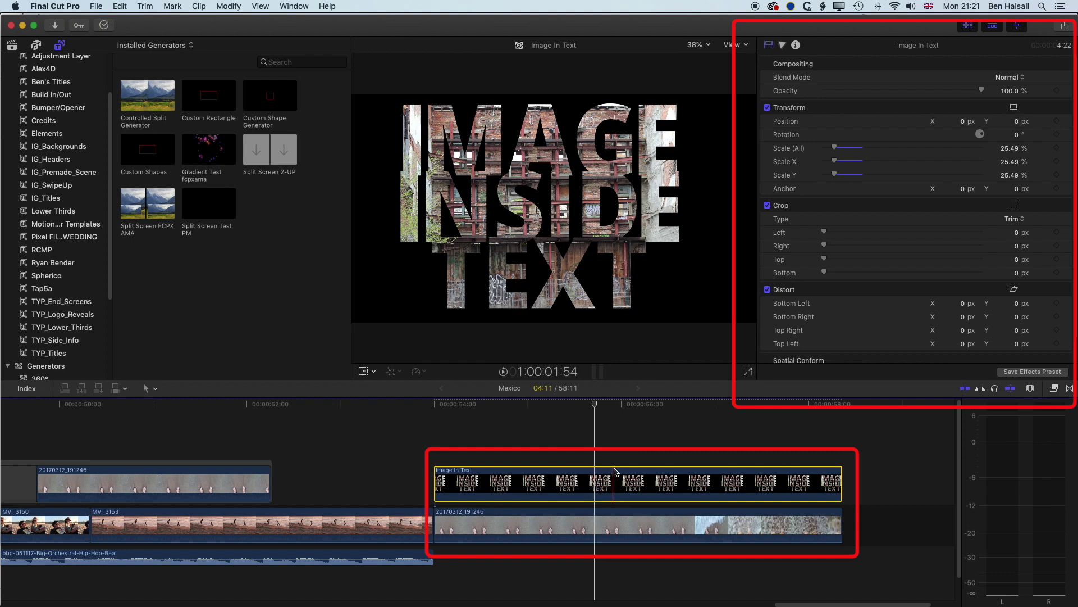
# - Set the Image In Text clip's blend mode to Stencil Alpha and play back the result
pyautogui.click(1009, 79)
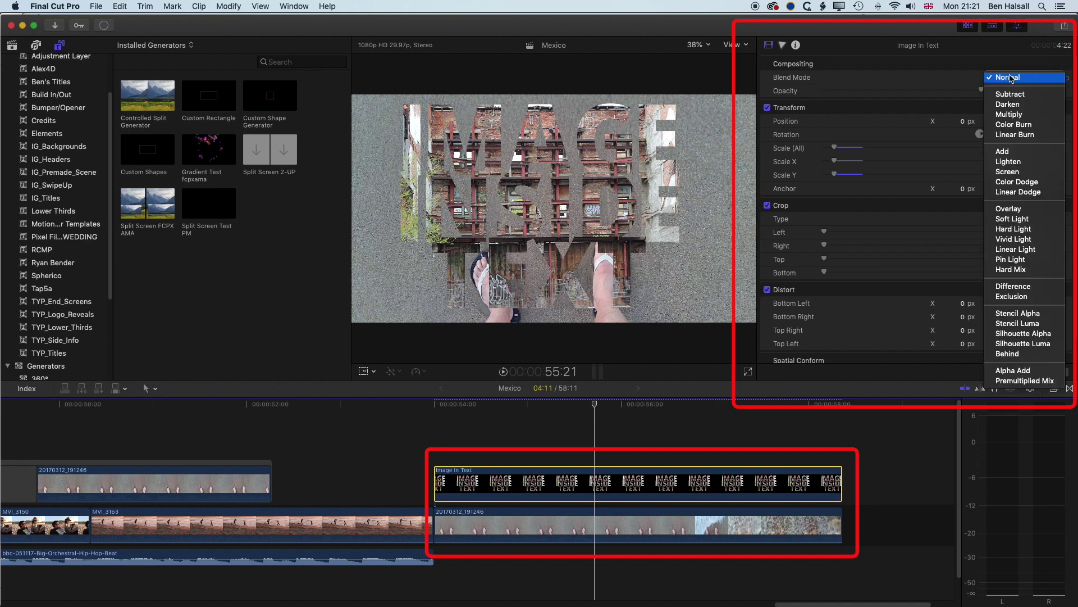
pyautogui.click(1017, 313)
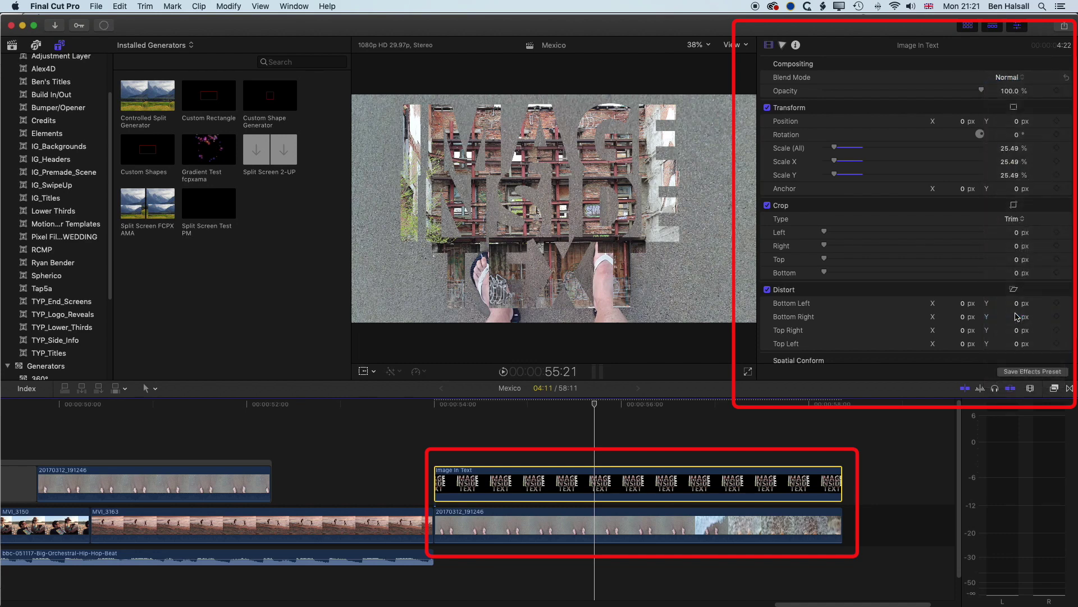
pyautogui.moveTo(608, 402); pyautogui.dragTo(484, 417)
pyautogui.press('space')
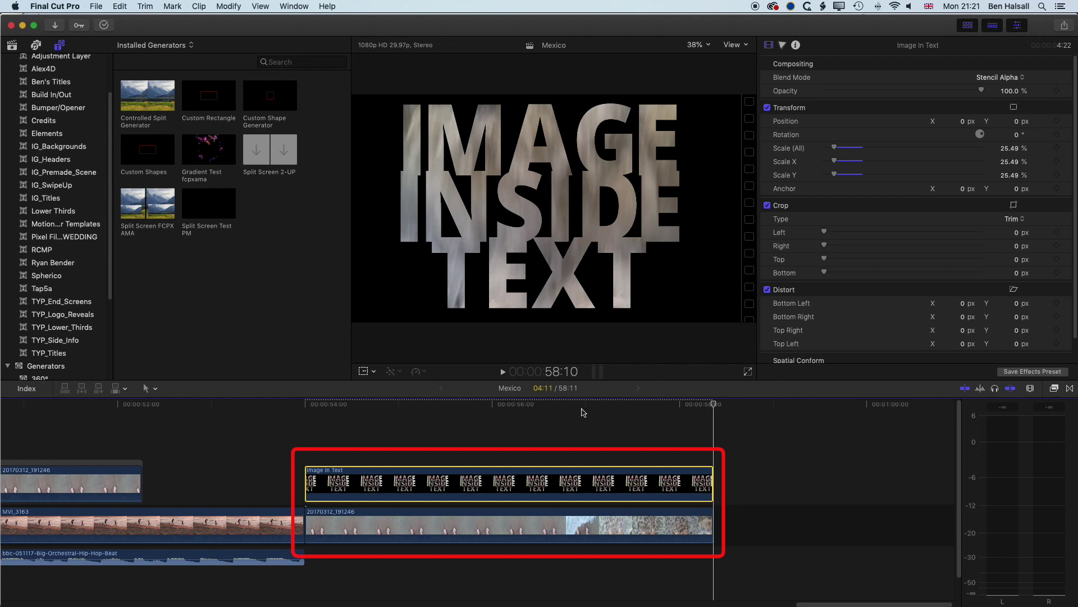
# - Combine the text and beach clips into a compound clip named Mexico Clip
pyautogui.moveTo(403, 450); pyautogui.dragTo(485, 532)
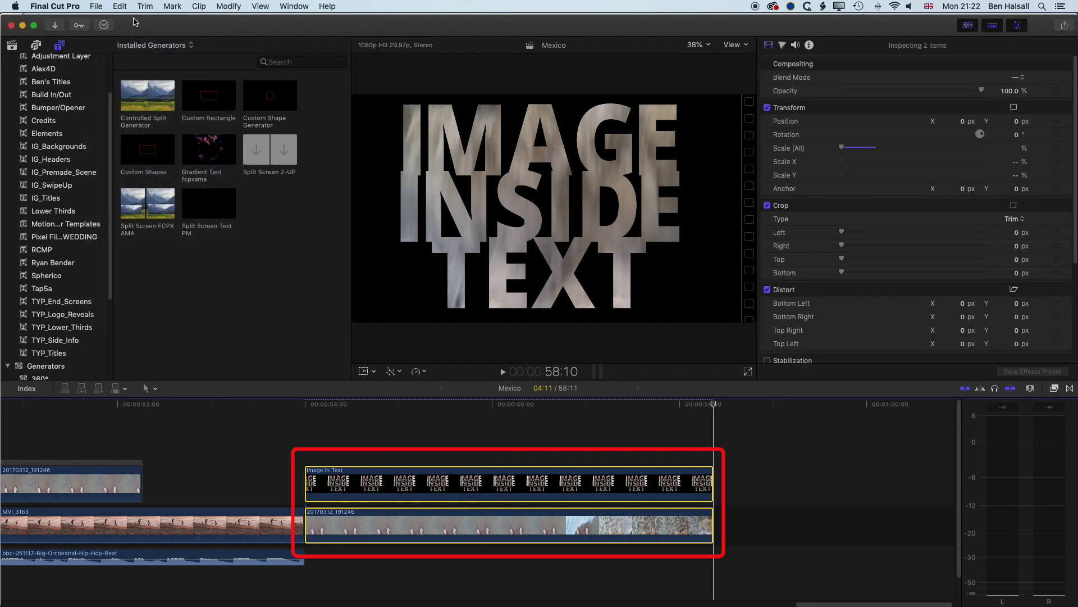
pyautogui.click(96, 6)
pyautogui.moveTo(103, 20)
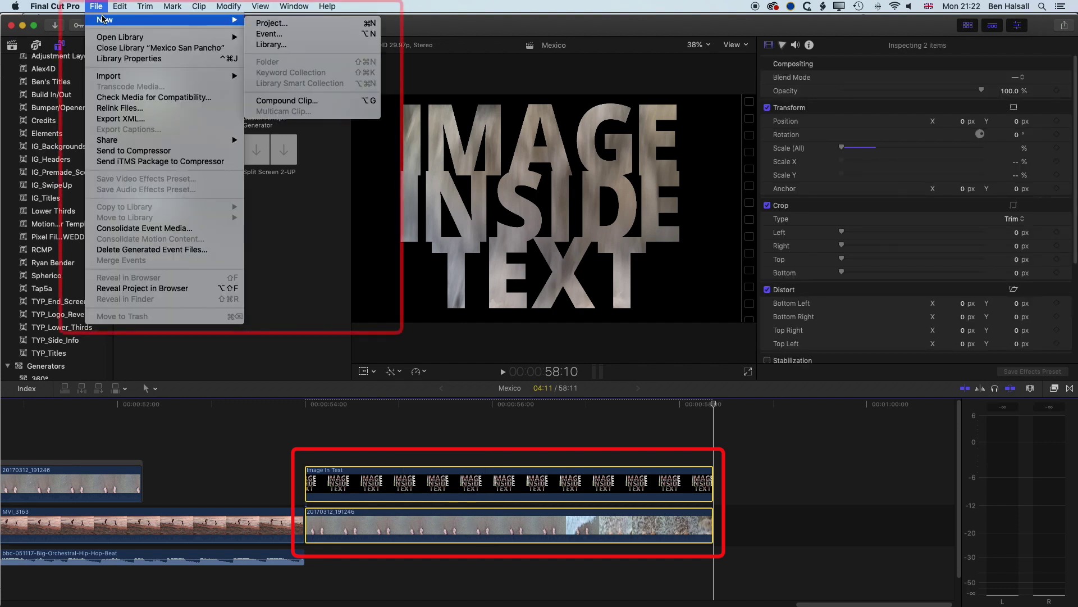
pyautogui.click(289, 102)
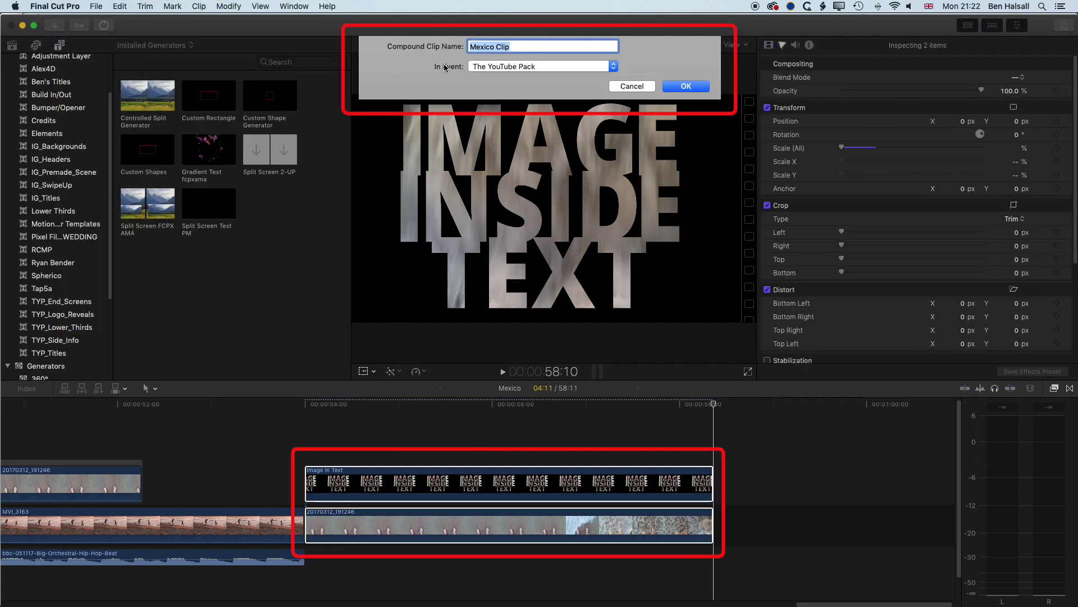
pyautogui.click(685, 86)
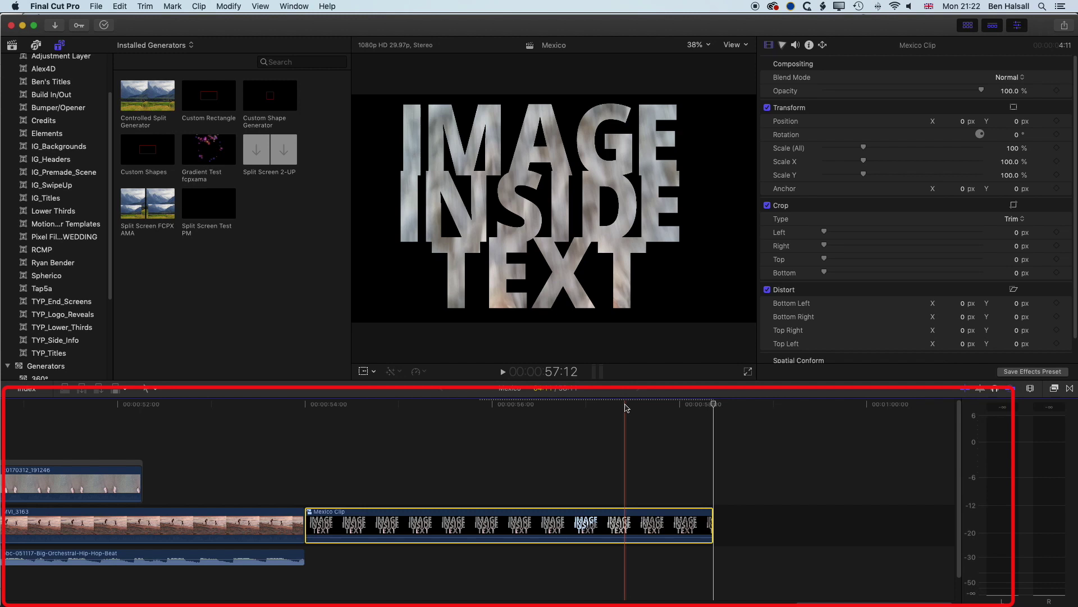
# - Preview Mexico Clip and move it above the storyline so it starts earlier
pyautogui.click(480, 405)
pyautogui.moveTo(471, 405); pyautogui.dragTo(431, 412)
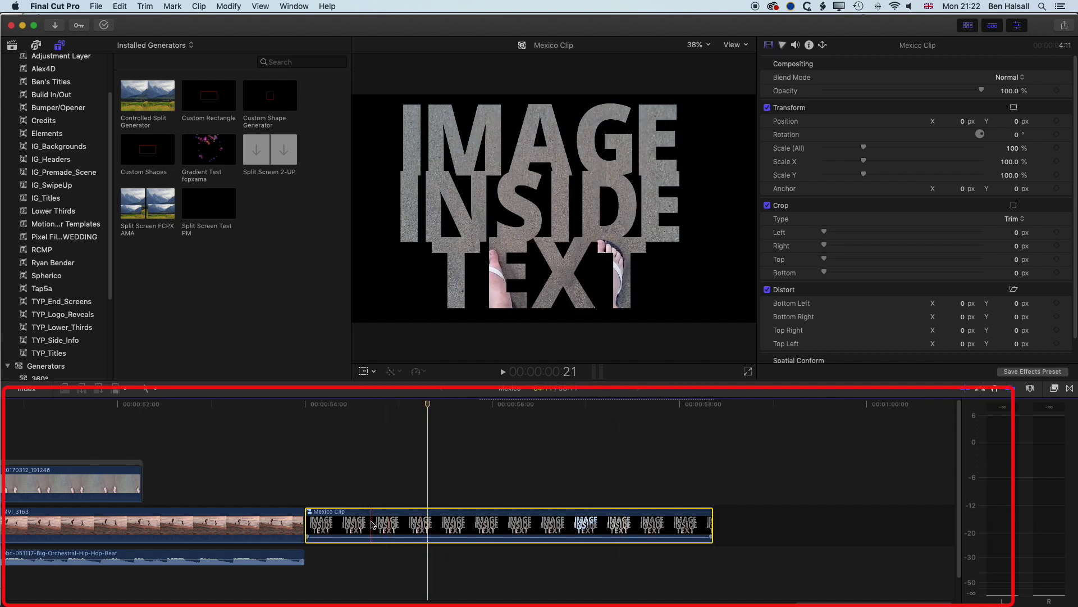
pyautogui.moveTo(366, 521); pyautogui.dragTo(256, 479)
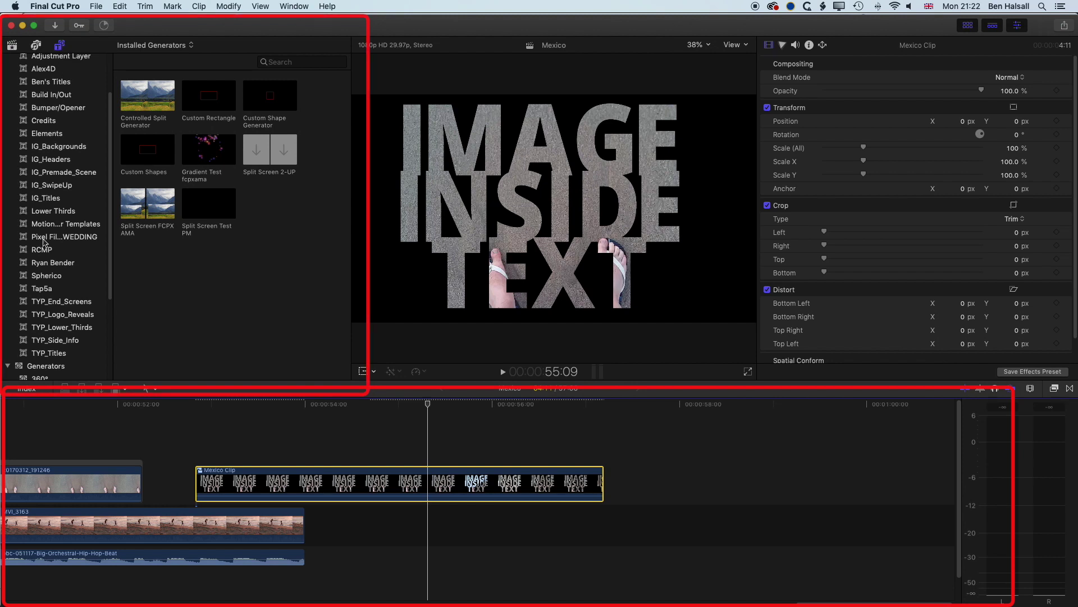
pyautogui.scroll(-5, 44, 241)
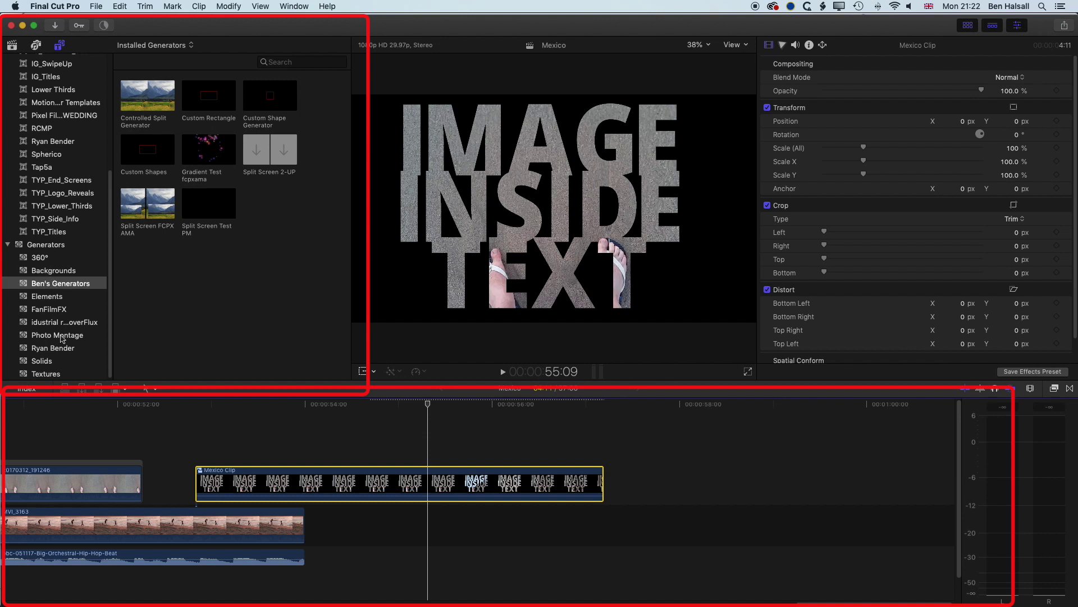
# - Add the Gradient texture generator to the storyline beneath Mexico Clip
pyautogui.click(55, 374)
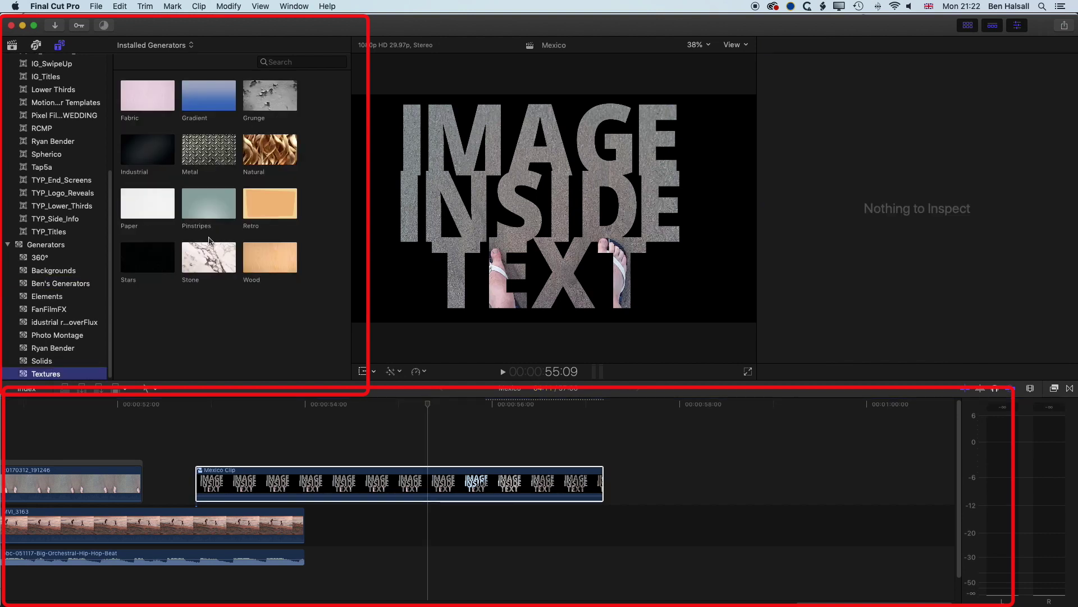
pyautogui.click(202, 203)
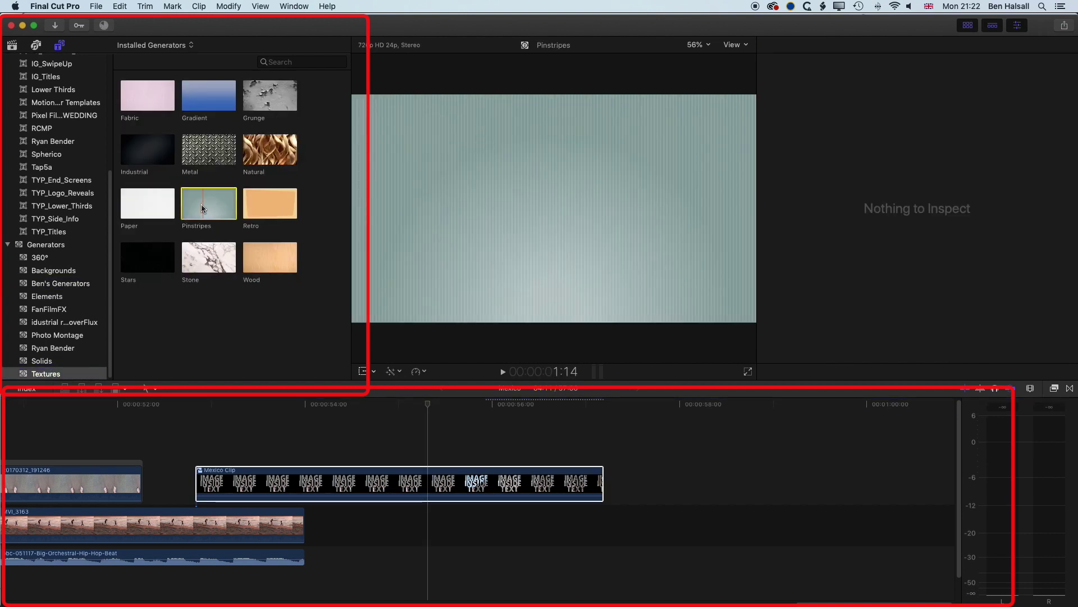
pyautogui.moveTo(205, 90); pyautogui.dragTo(314, 530)
pyautogui.click(322, 405)
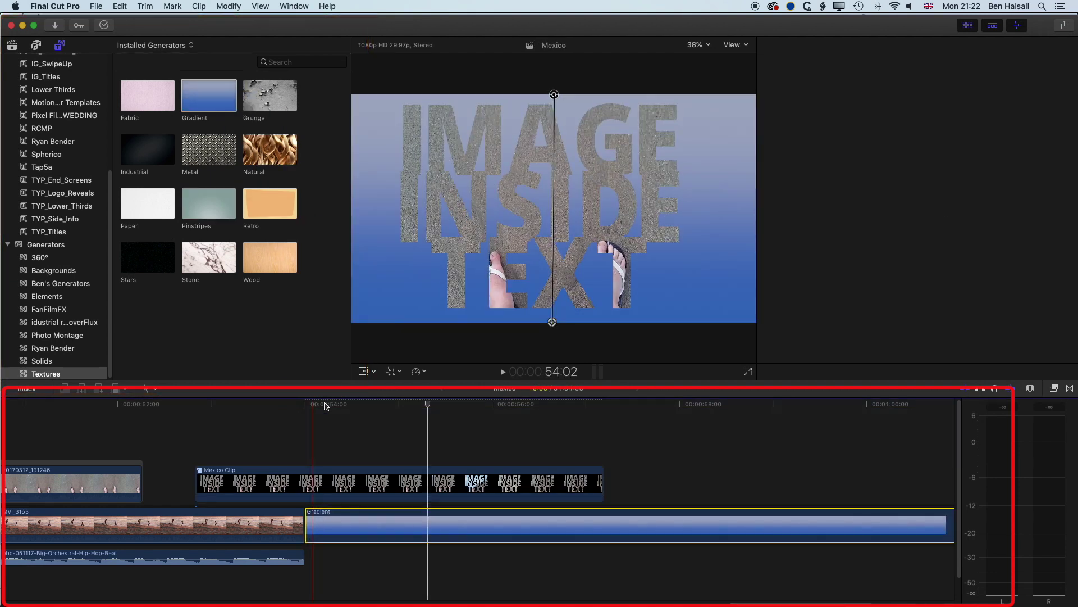
pyautogui.click(326, 405)
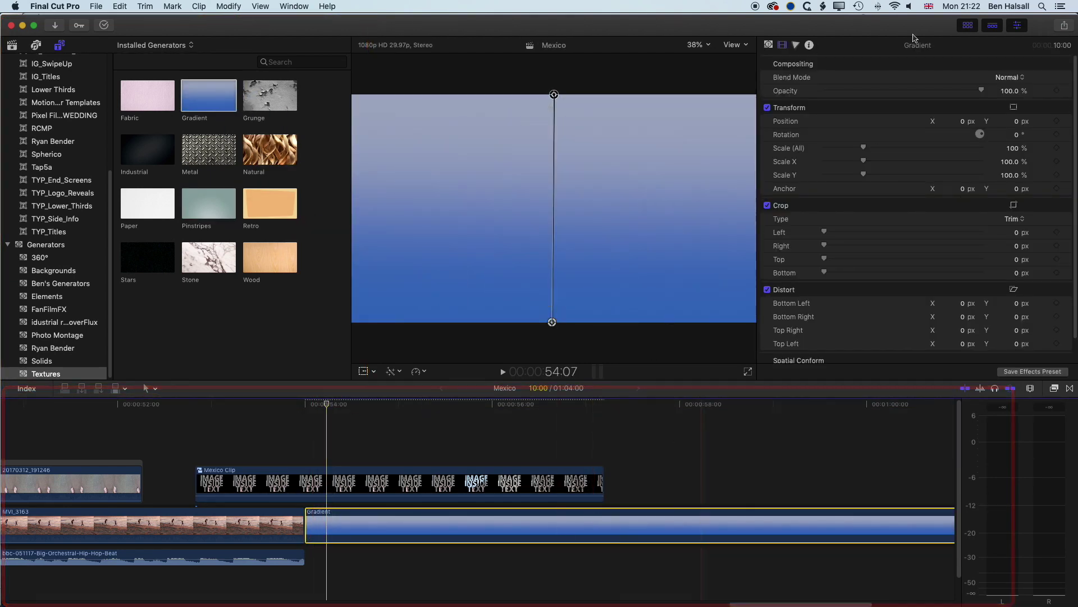
# - Set the Gradient's Color 1 to magenta and Color 2 to yellow
pyautogui.click(770, 46)
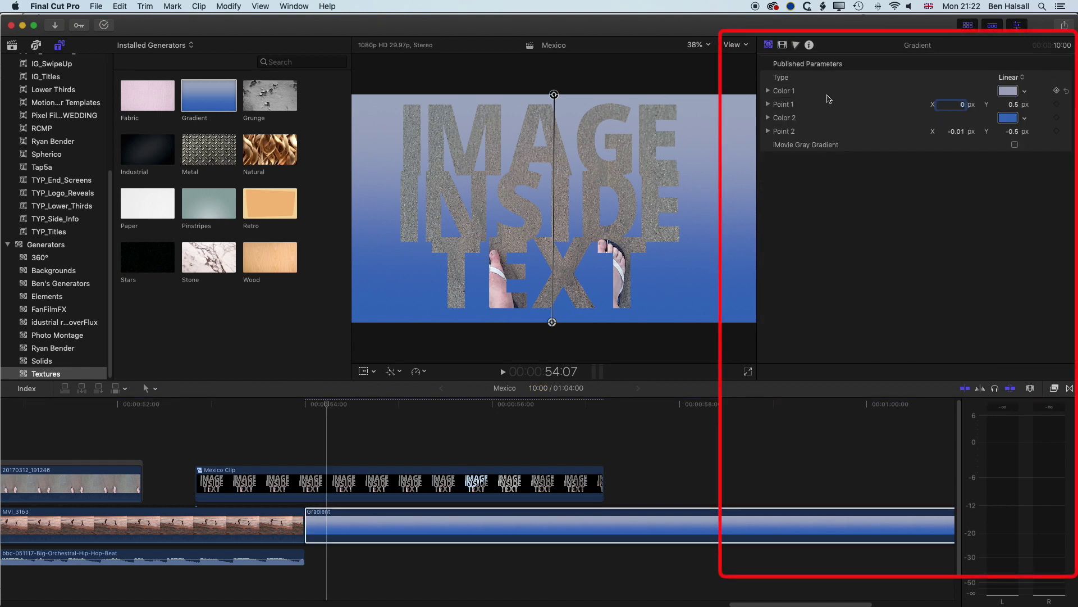
pyautogui.click(1008, 91)
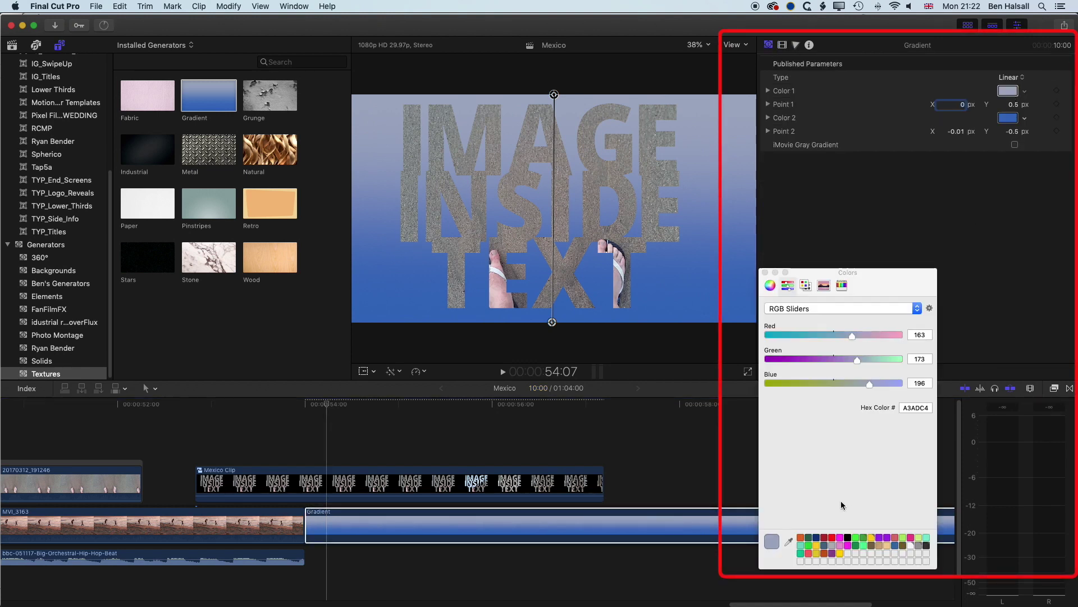
pyautogui.click(841, 538)
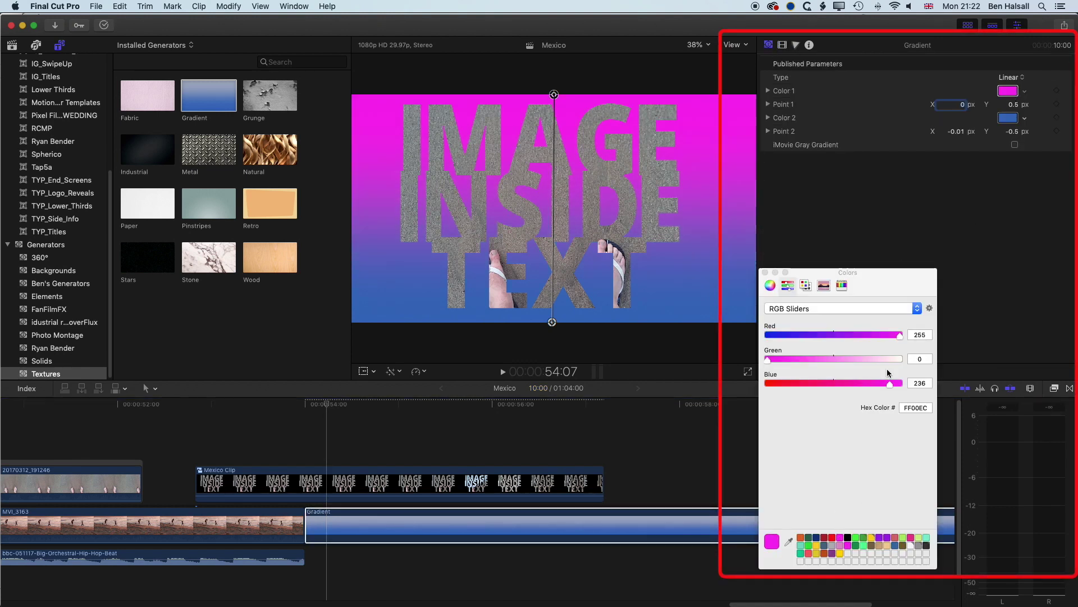
pyautogui.click(1008, 117)
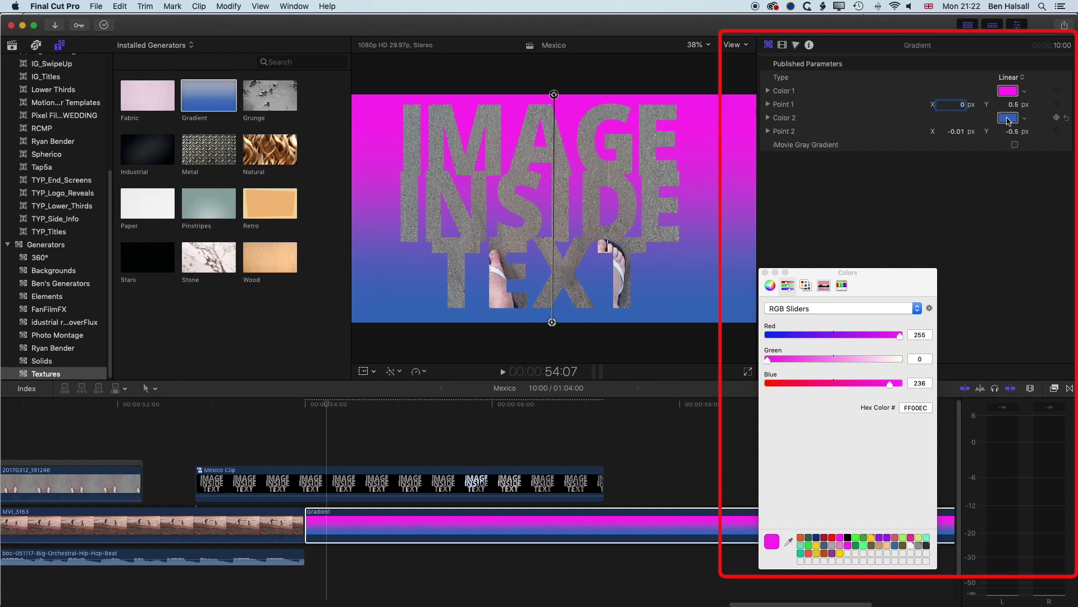
pyautogui.click(841, 553)
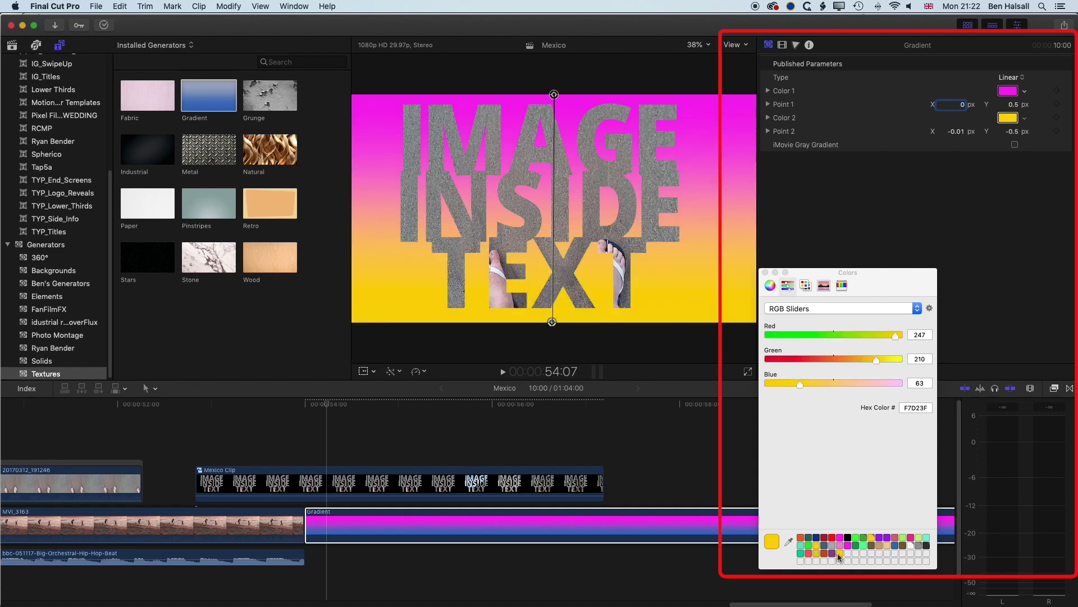
pyautogui.click(766, 273)
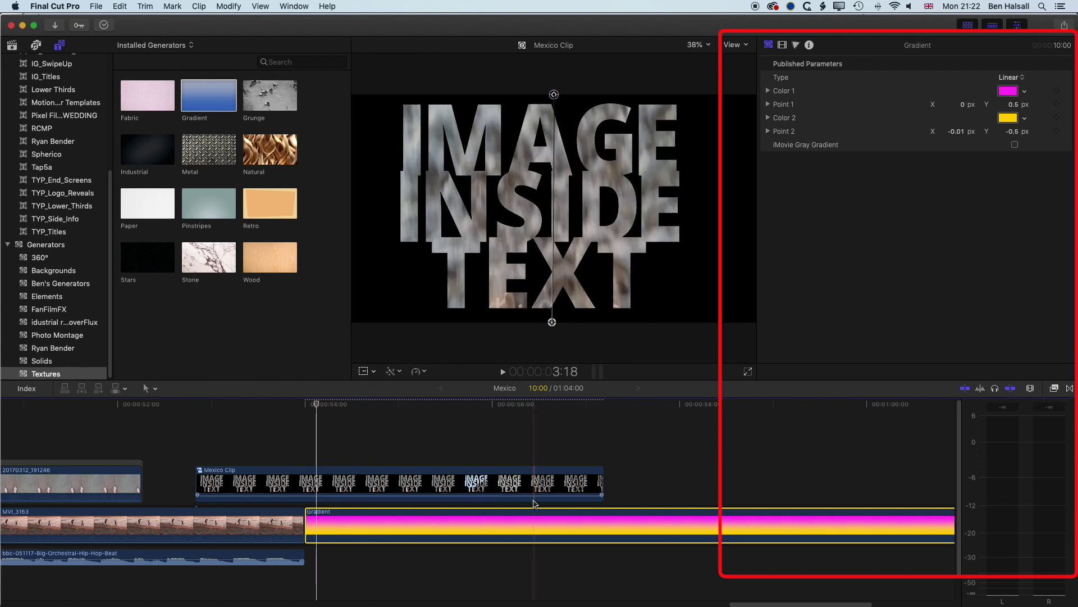
# - Cut the Gradient where Mexico Clip ends and delete the leftover piece
pyautogui.press('b')
pyautogui.click(604, 524)
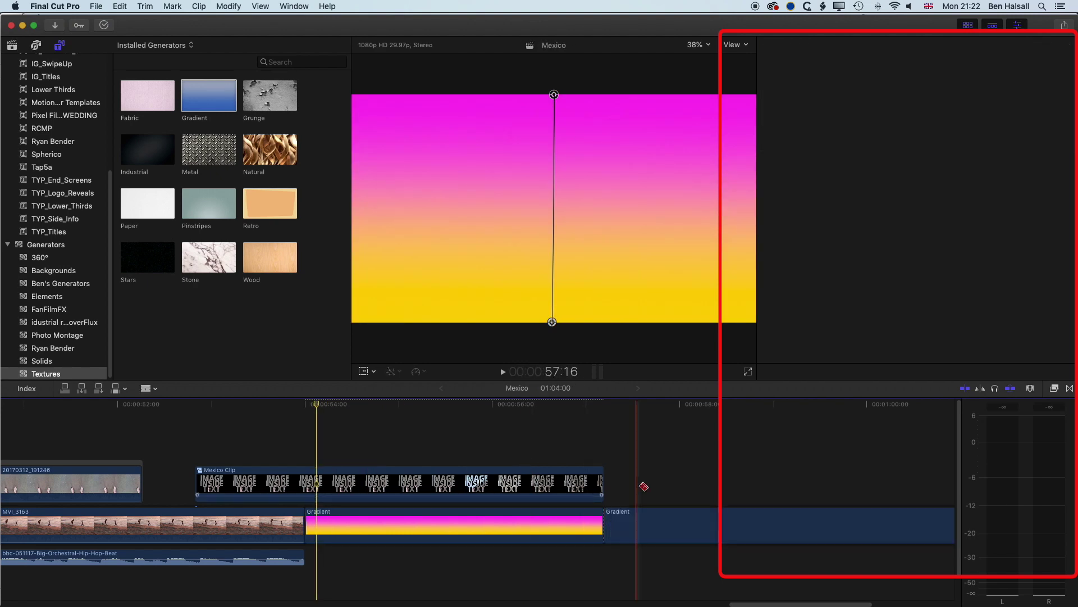
pyautogui.press('a')
pyautogui.click(643, 528)
pyautogui.press('Delete')
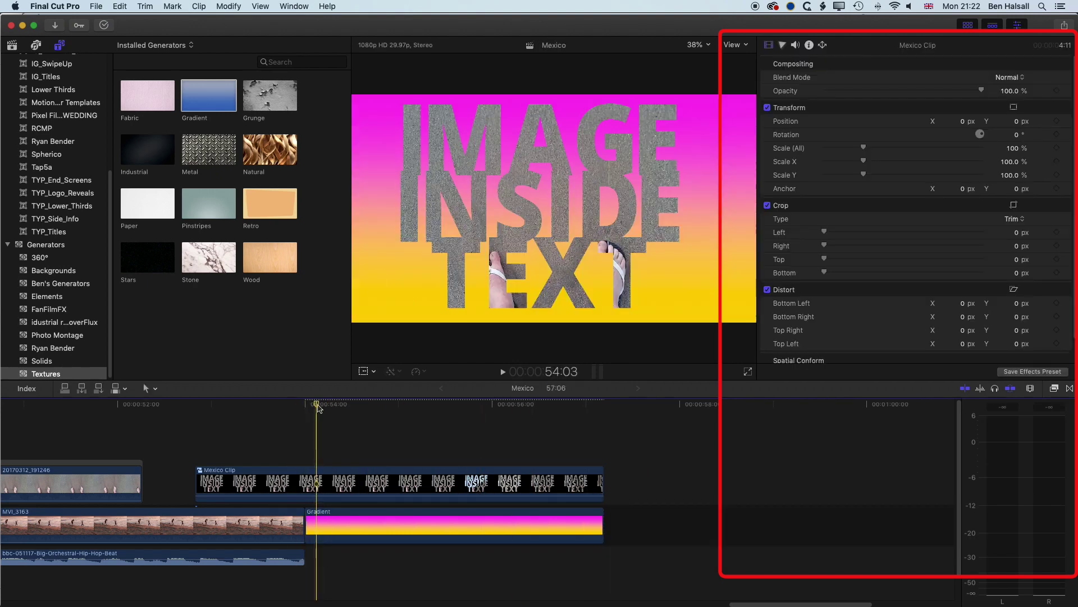
# - Play the photo-filled lettering over the magenta-to-yellow background from the effect's start
pyautogui.moveTo(318, 408); pyautogui.dragTo(309, 406)
pyautogui.press('space')
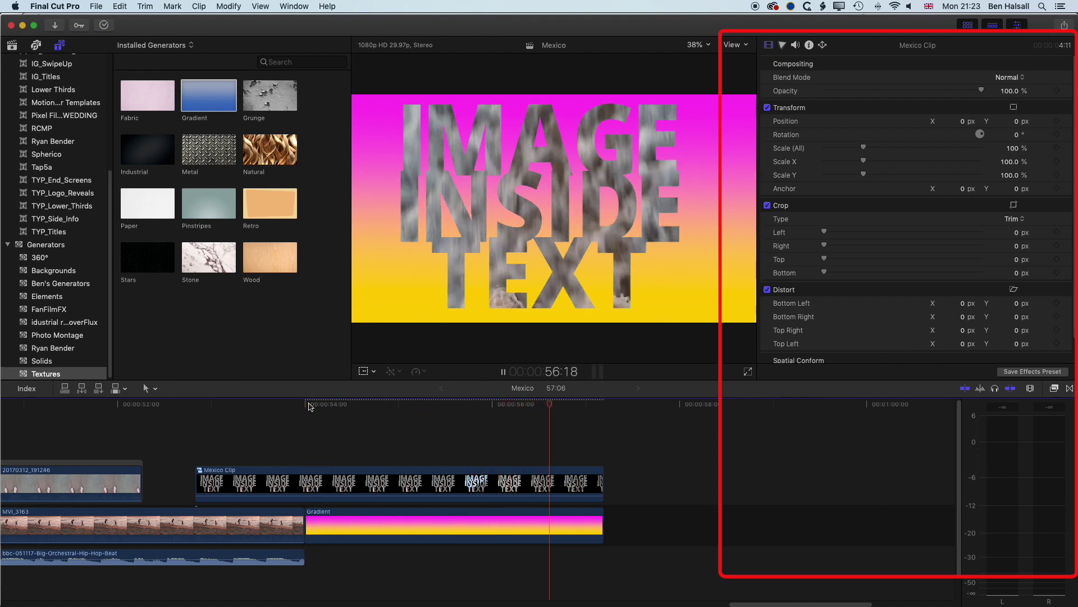
pyautogui.press('space')
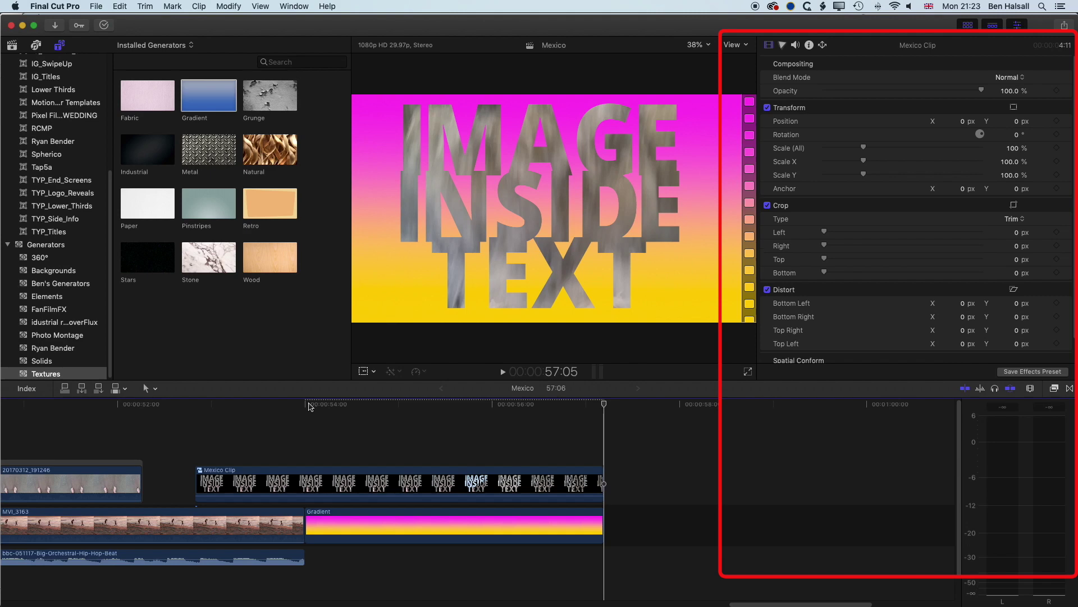